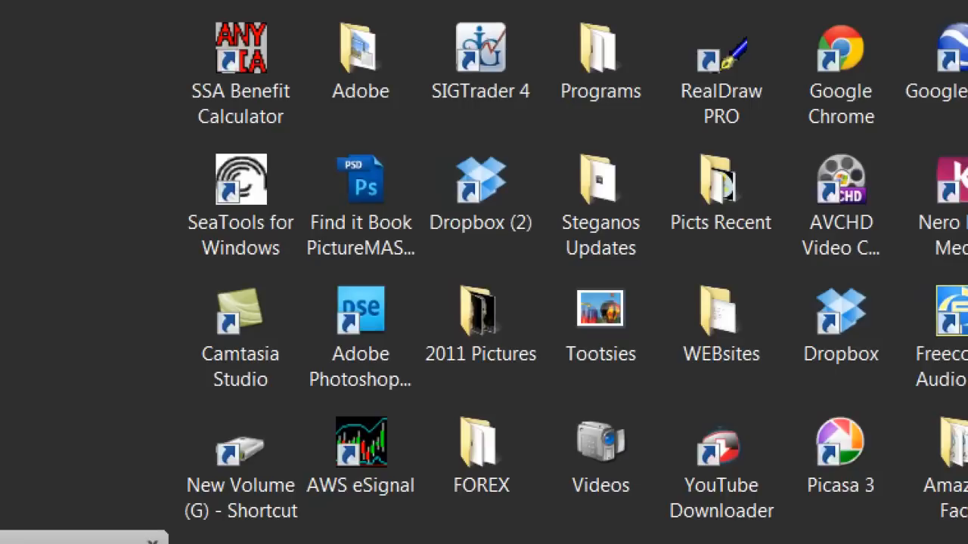
Step: Magnify the screen to 300%, reduce it back to 200%, and close the Magnifier
{"action": "key", "text": "super+plus"}
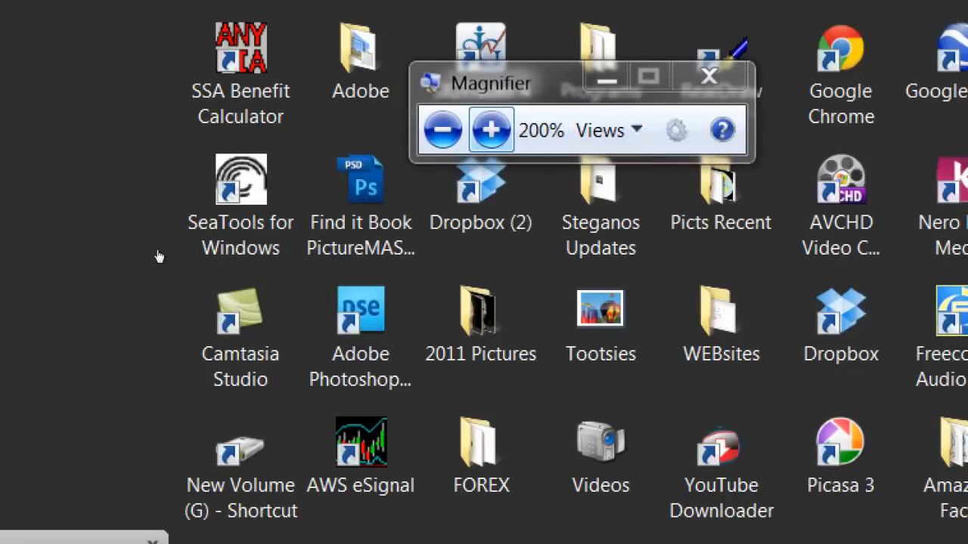
{"action": "key", "text": "super+plus"}
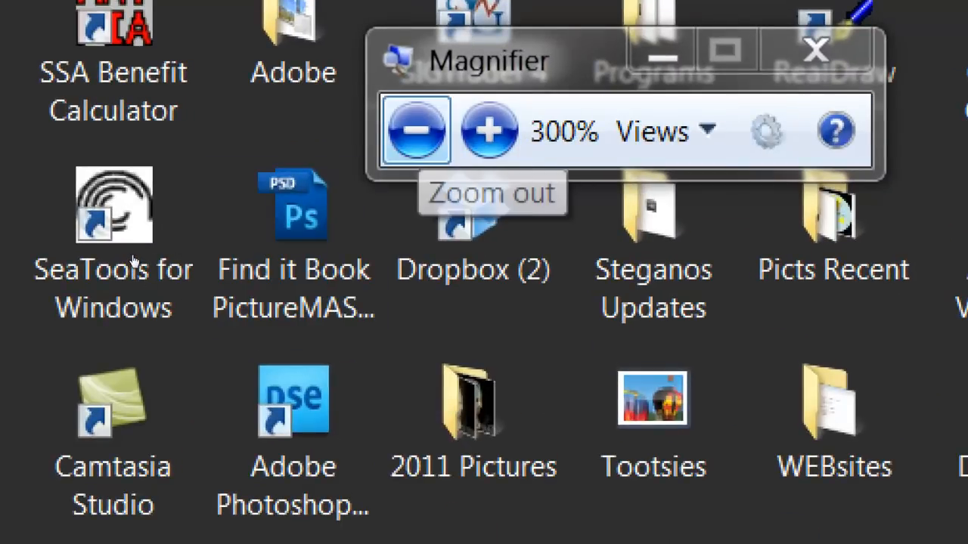
{"action": "key", "text": "super+minus"}
{"action": "key", "text": "super+minus"}
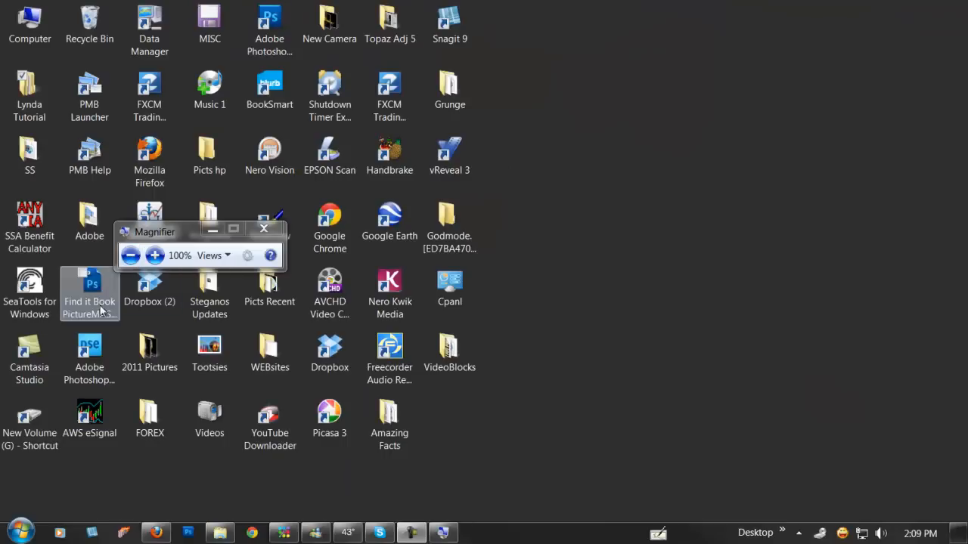
{"action": "left_click", "coordinate": [266, 233]}
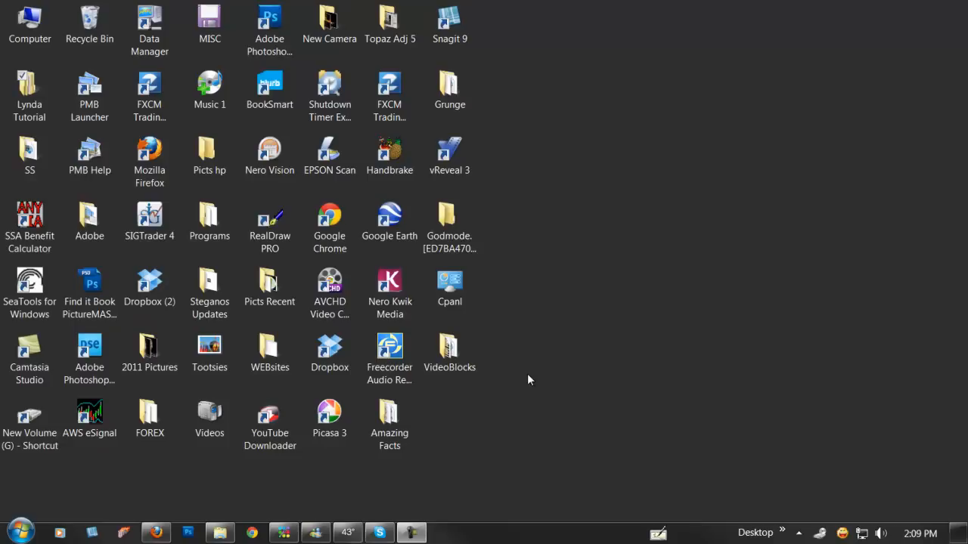
Step: Create a new folder on the desktop from the New menu
{"action": "right_click", "coordinate": [625, 319]}
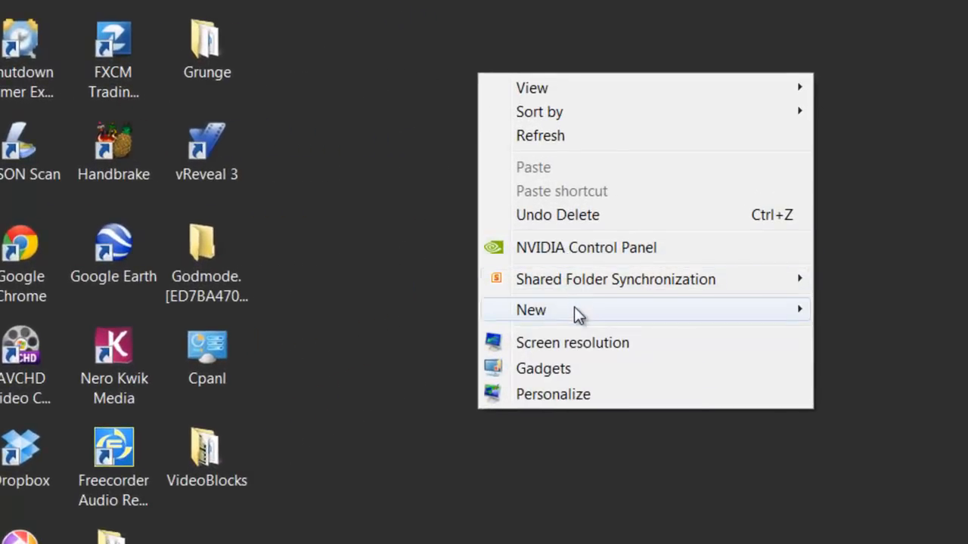
{"action": "mouse_move", "coordinate": [531, 310]}
{"action": "left_click", "coordinate": [322, 219]}
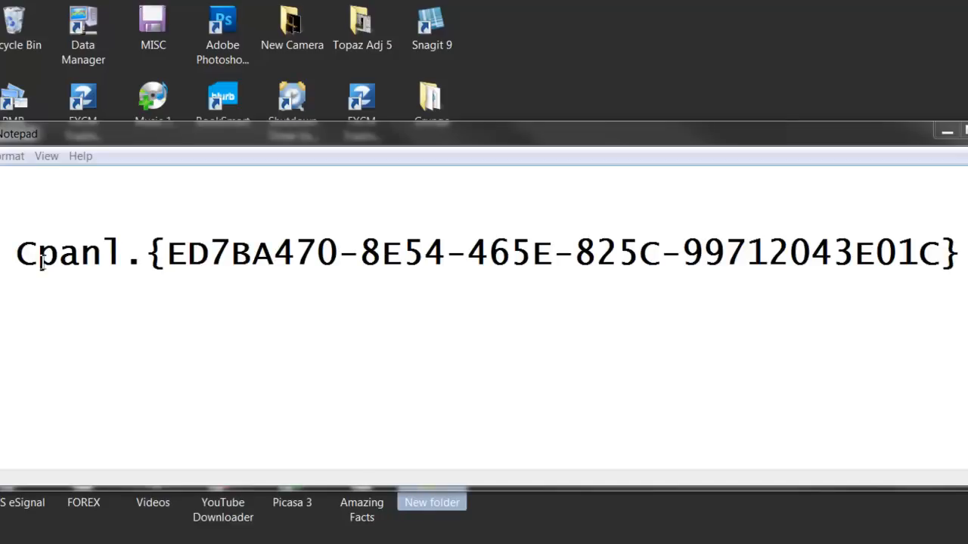
Step: Select the whole Cpanl GUID line in Notepad and minimize it to reveal the desktop
{"action": "left_click_drag", "start_coordinate": [14, 254], "coordinate": [965, 283]}
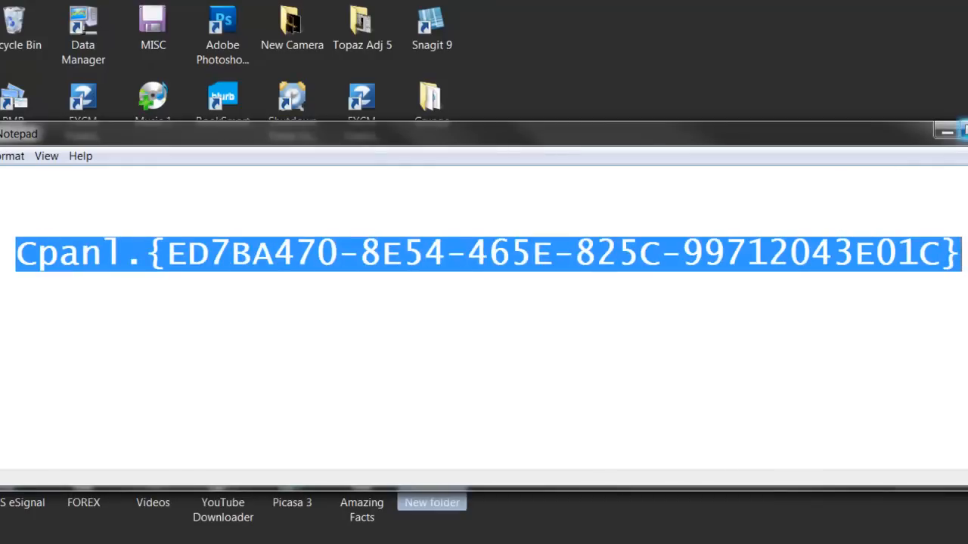
{"action": "left_click", "coordinate": [948, 136]}
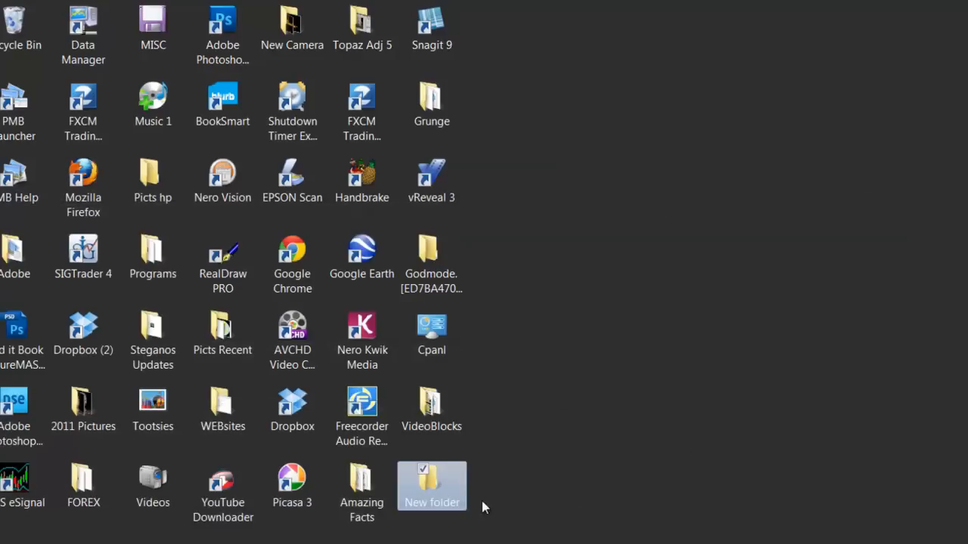
Step: Rename the new folder to the pasted Cpanl GUID name and confirm the merge
{"action": "right_click", "coordinate": [453, 509]}
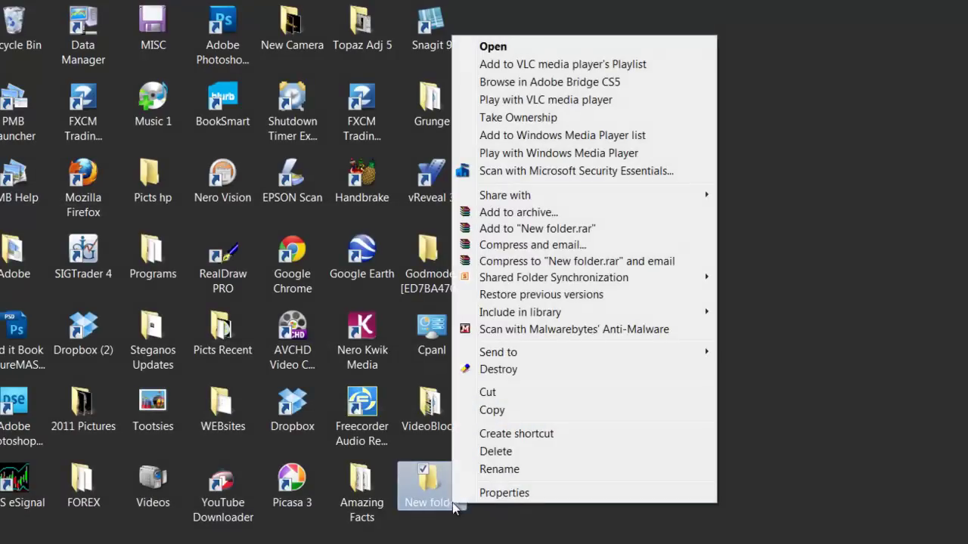
{"action": "left_click", "coordinate": [502, 468]}
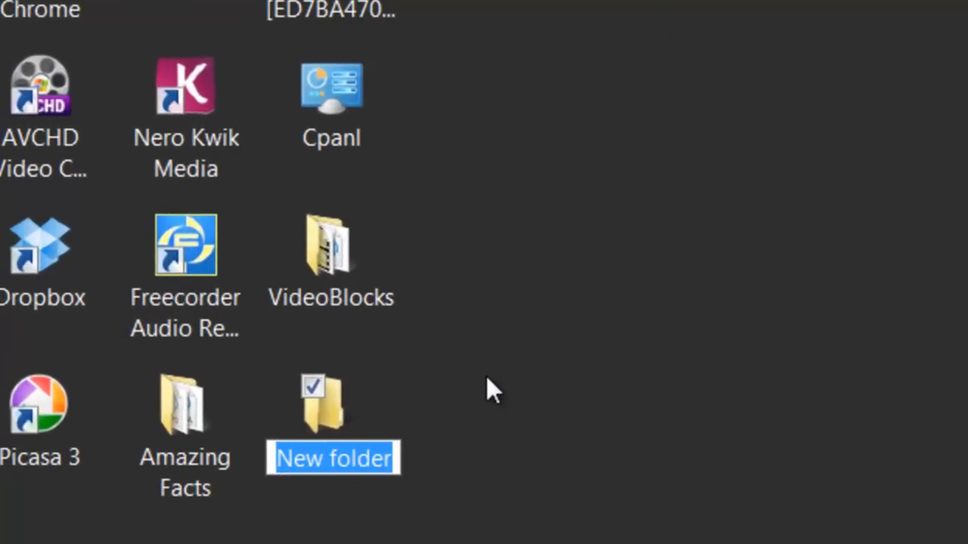
{"action": "key", "text": "ctrl+v"}
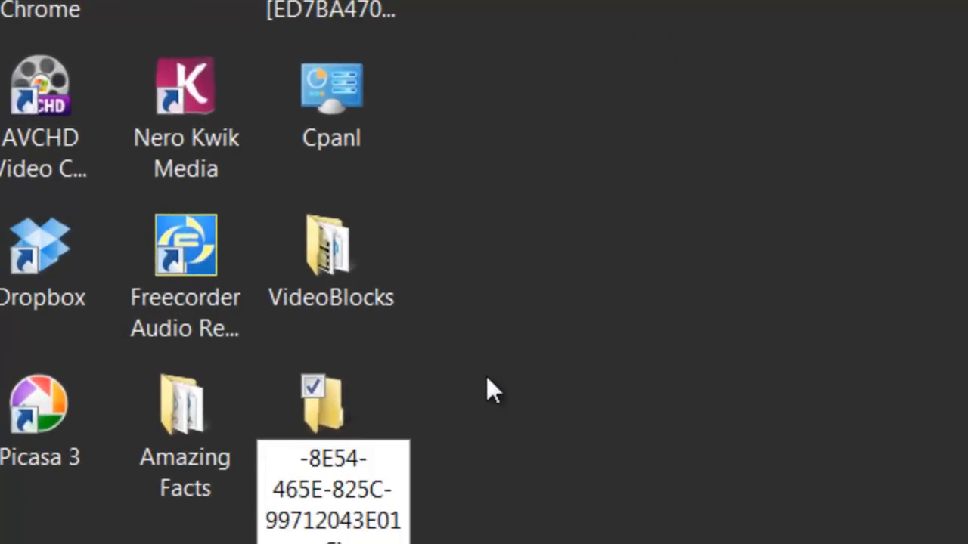
{"action": "key", "text": "Return"}
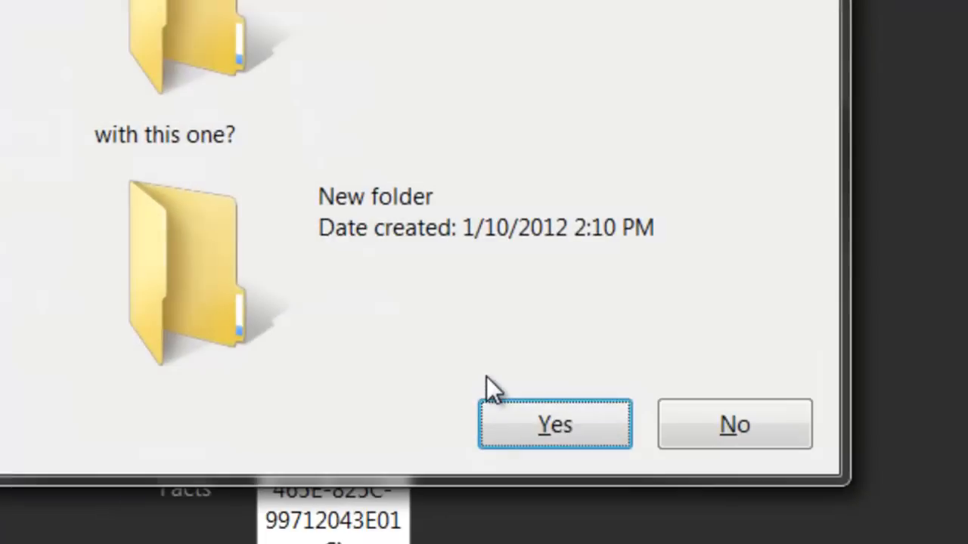
{"action": "left_click", "coordinate": [566, 423]}
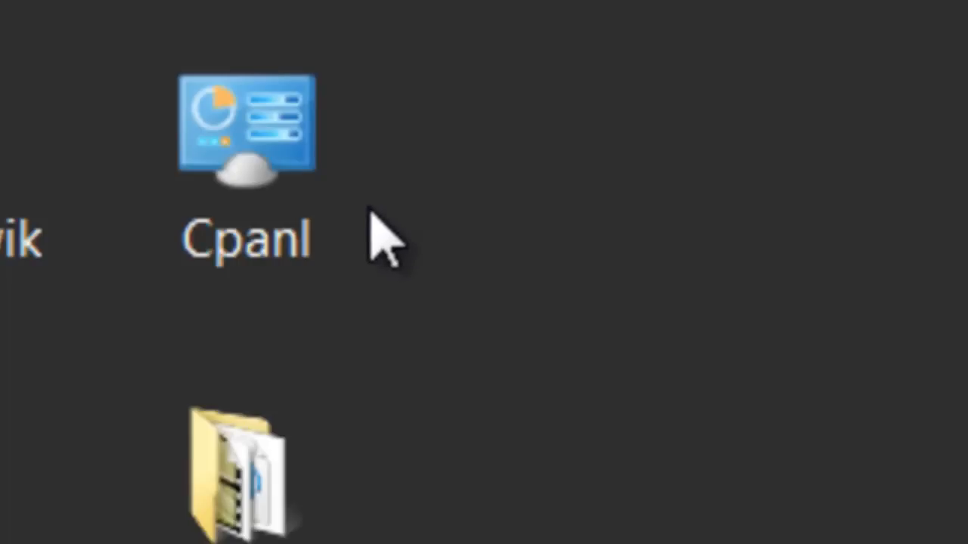
{"action": "left_click", "coordinate": [221, 147]}
{"action": "double_click", "coordinate": [220, 147]}
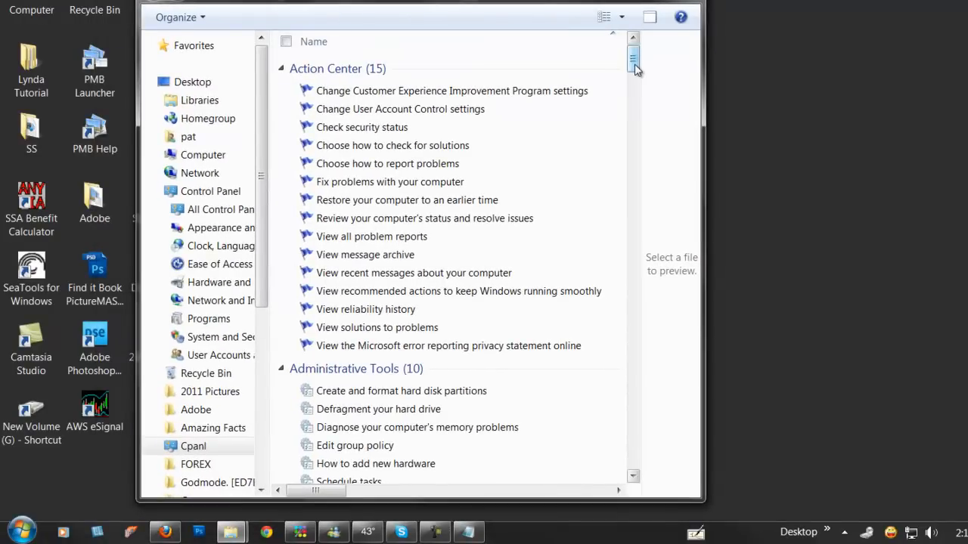
{"action": "left_click_drag", "start_coordinate": [633, 59], "coordinate": [632, 374]}
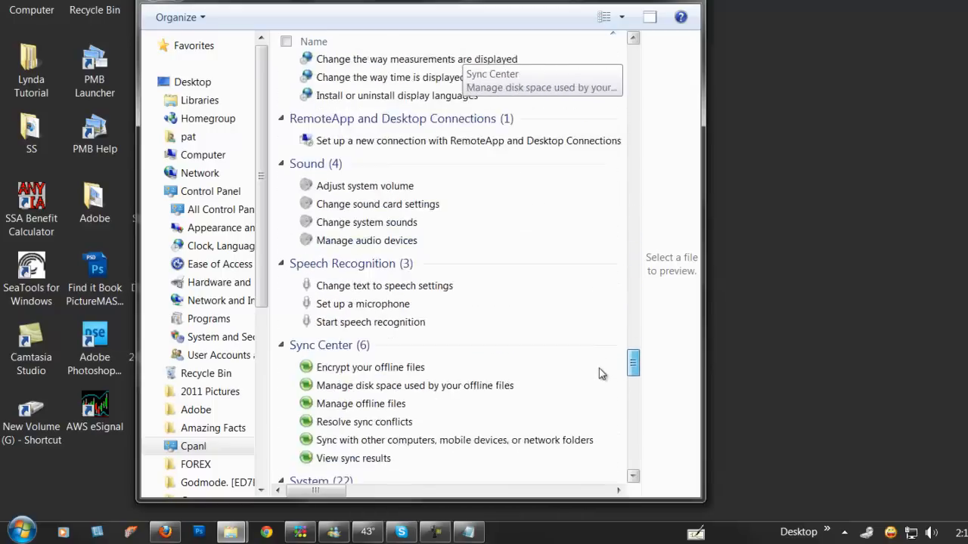
{"action": "left_click_drag", "start_coordinate": [632, 374], "coordinate": [632, 457]}
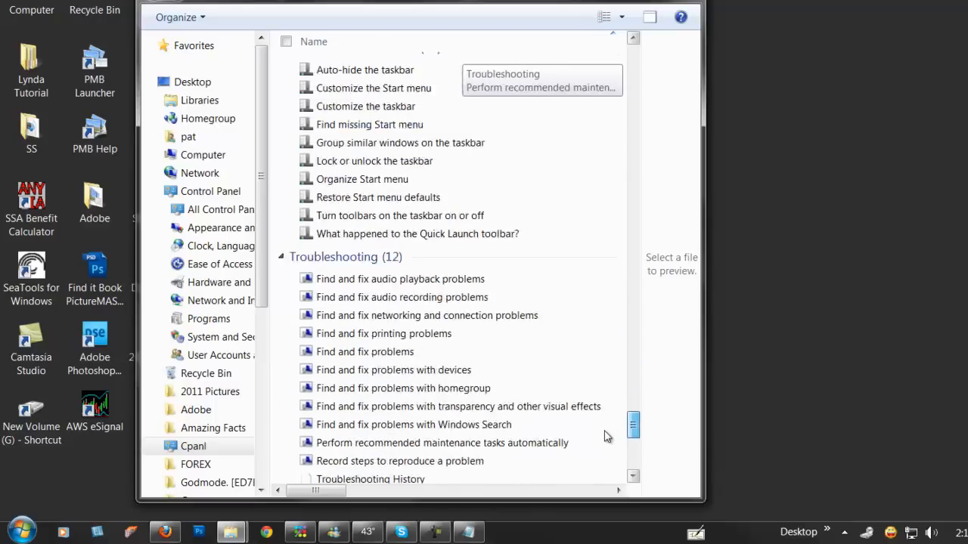
{"action": "scroll", "coordinate": [605, 471], "scroll_direction": "up", "scroll_amount": 2}
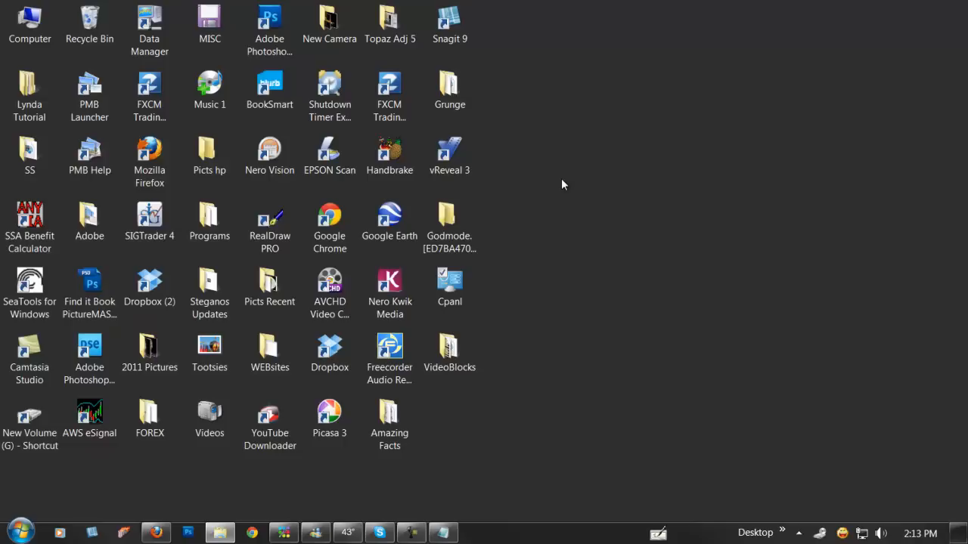
Step: Launch Resource Monitor by searching resmon from the Start menu
{"action": "left_click", "coordinate": [21, 532]}
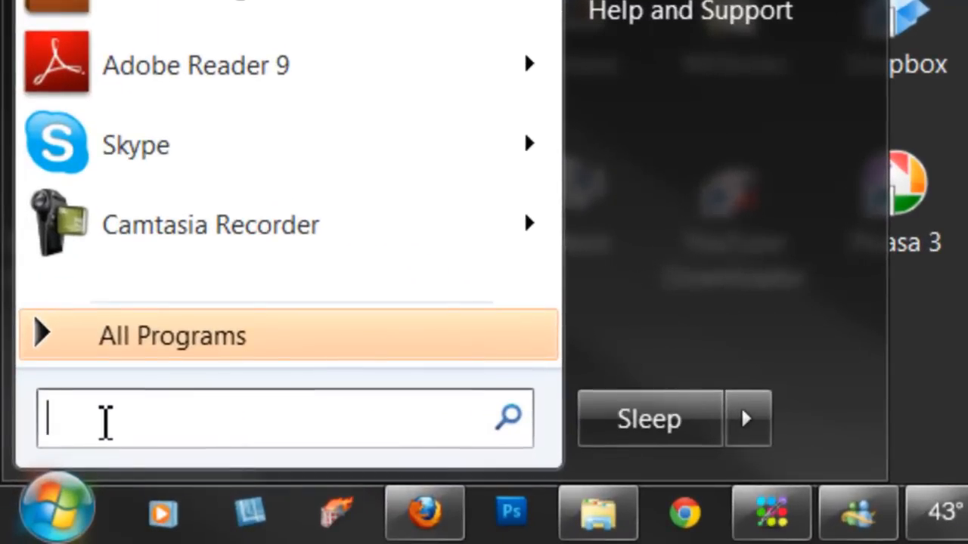
{"action": "type", "text": "resm"}
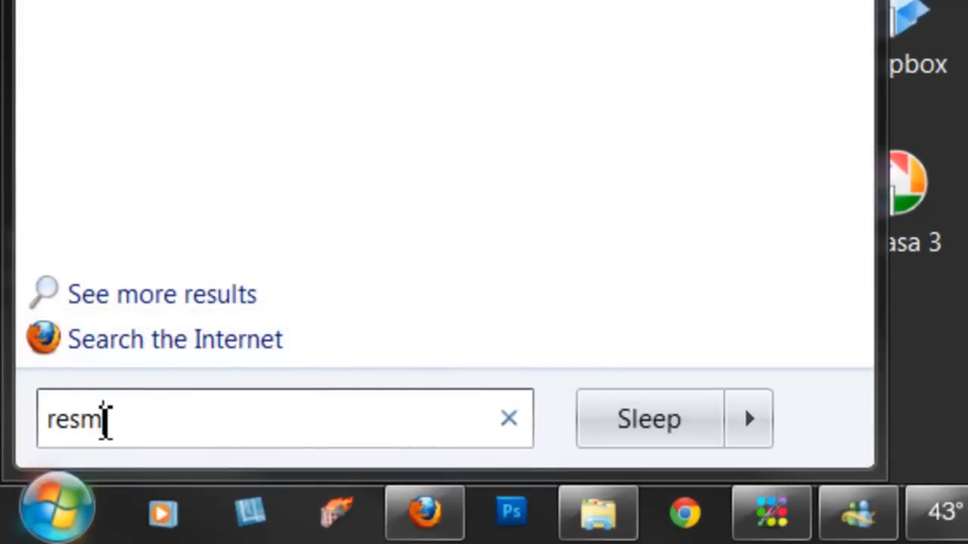
{"action": "type", "text": "on"}
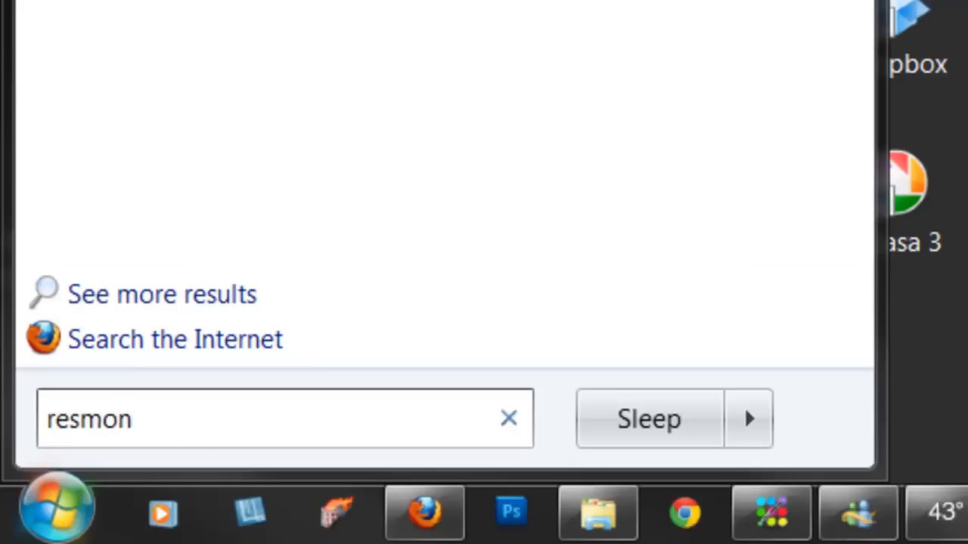
{"action": "key", "text": "Return"}
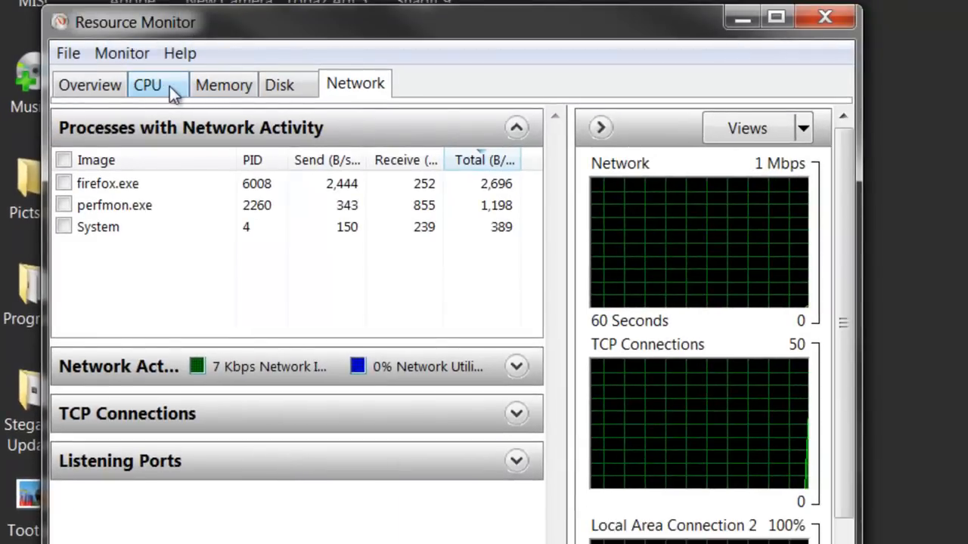
{"action": "left_click", "coordinate": [161, 87]}
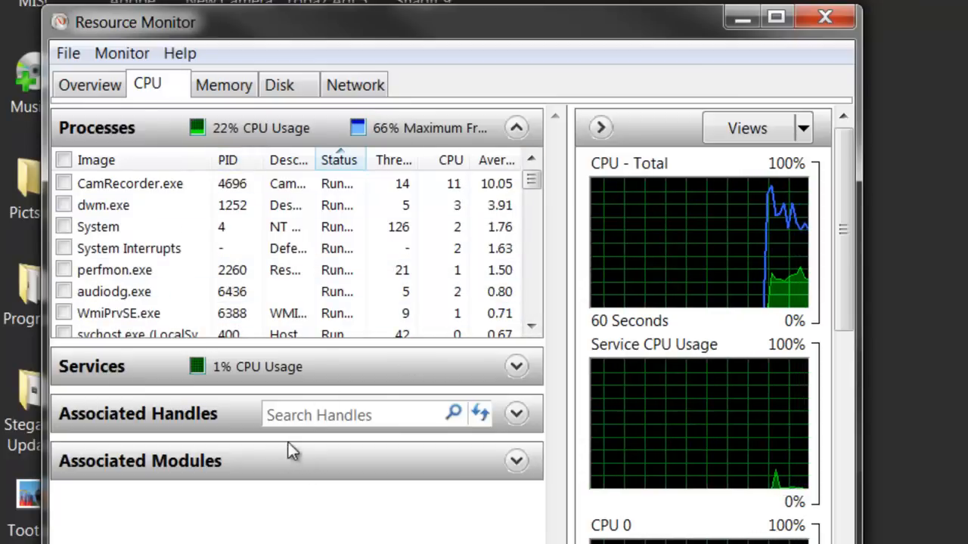
{"action": "left_click_drag", "start_coordinate": [534, 181], "coordinate": [534, 234]}
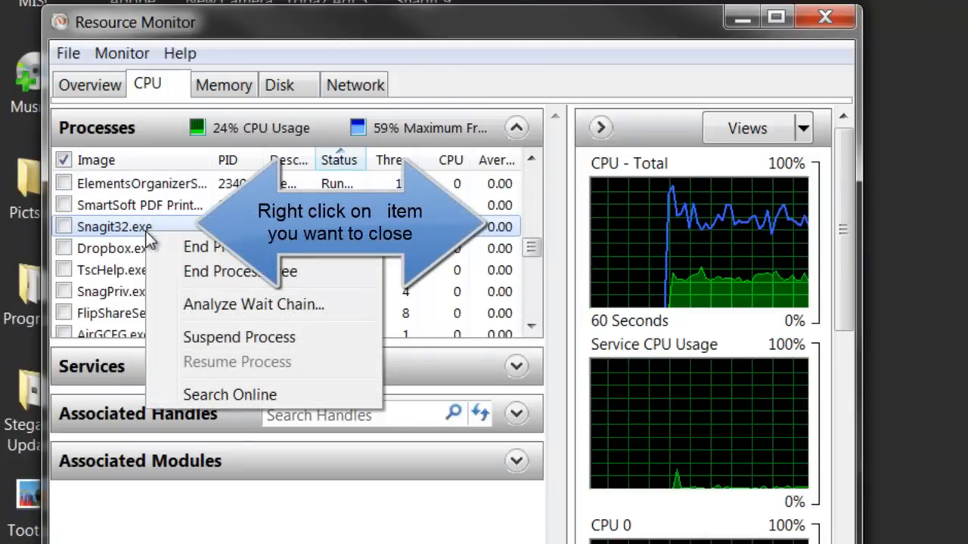
{"action": "left_click", "coordinate": [195, 249]}
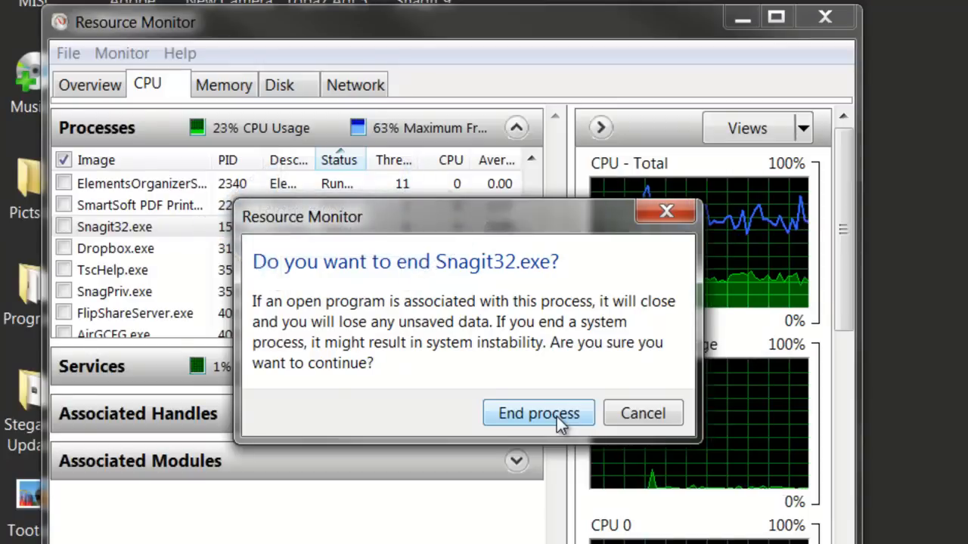
{"action": "left_click", "coordinate": [641, 414]}
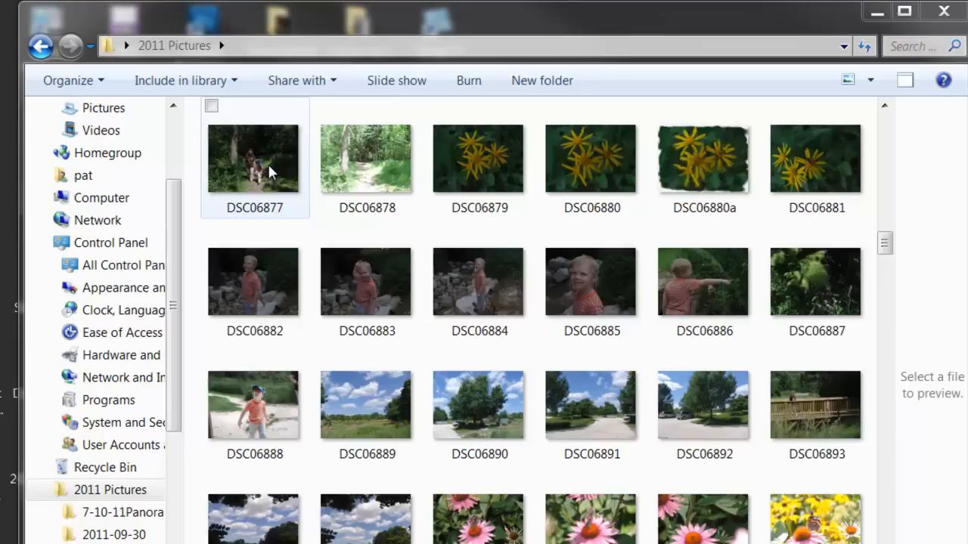
Step: Add DSC06877, DSC06883, DSC06890, DSC06895 and DSC07218 to the selection
{"action": "left_click", "coordinate": [267, 162]}
{"action": "left_click", "coordinate": [366, 272], "text": "ctrl"}
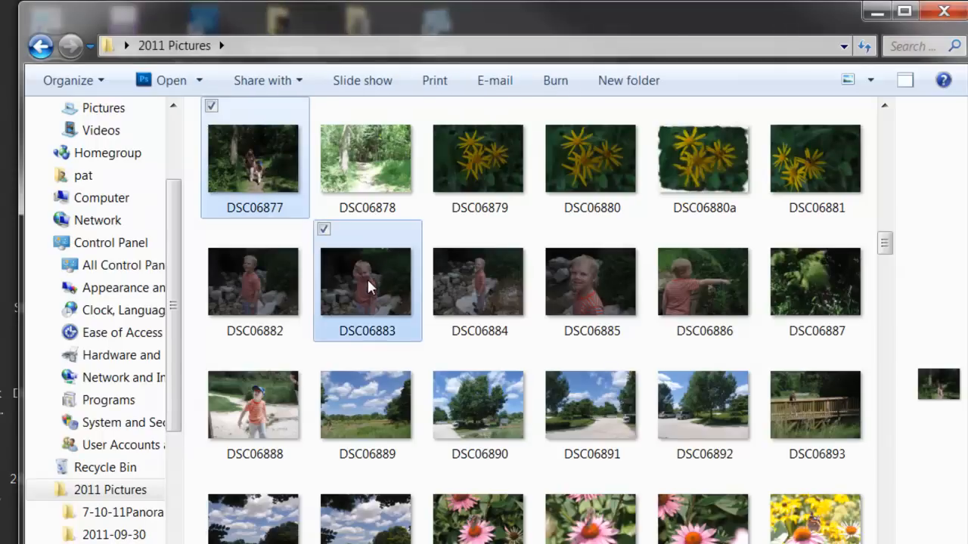
{"action": "left_click", "coordinate": [491, 408], "text": "ctrl"}
{"action": "left_click", "coordinate": [366, 518], "text": "ctrl"}
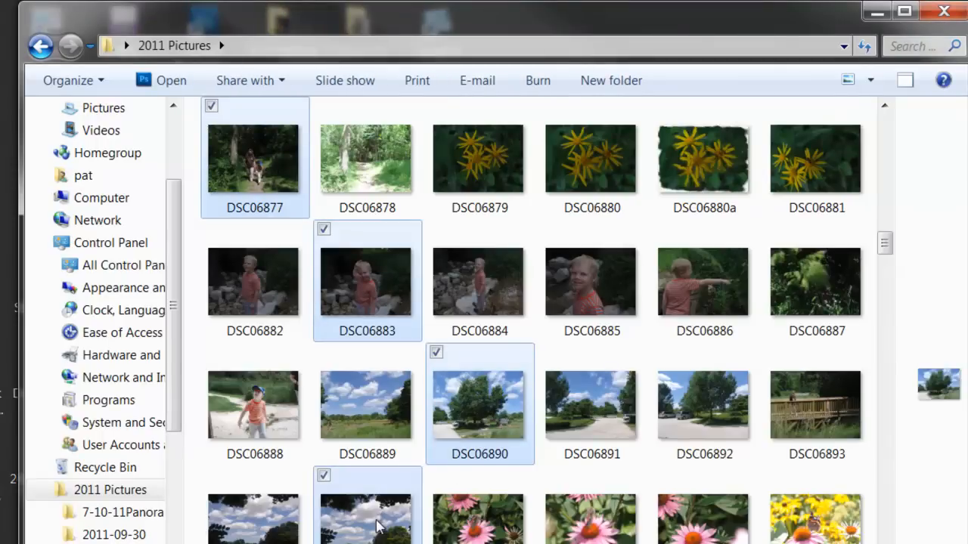
{"action": "left_click", "coordinate": [589, 522], "text": "ctrl"}
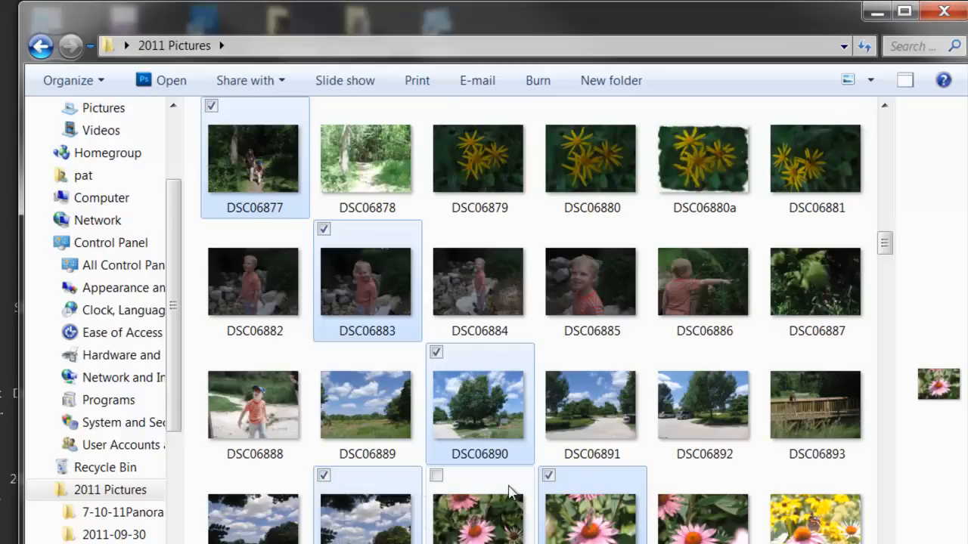
{"action": "mouse_move", "coordinate": [74, 80]}
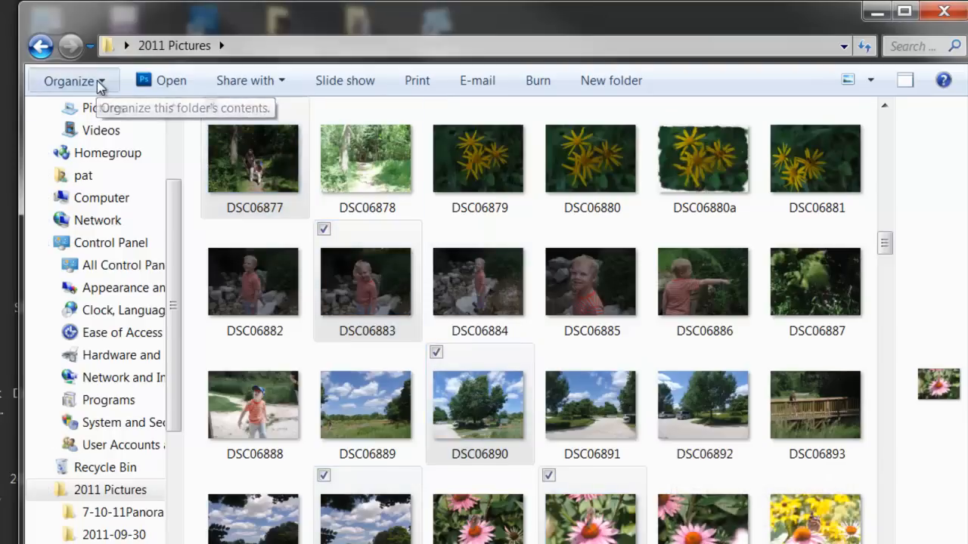
{"action": "left_click", "coordinate": [100, 82]}
{"action": "left_click", "coordinate": [155, 313]}
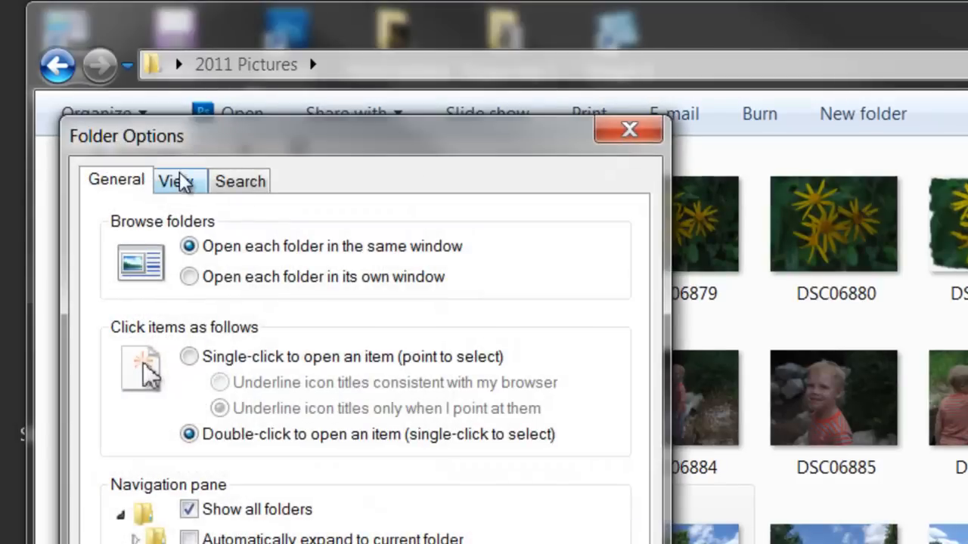
{"action": "left_click", "coordinate": [176, 181]}
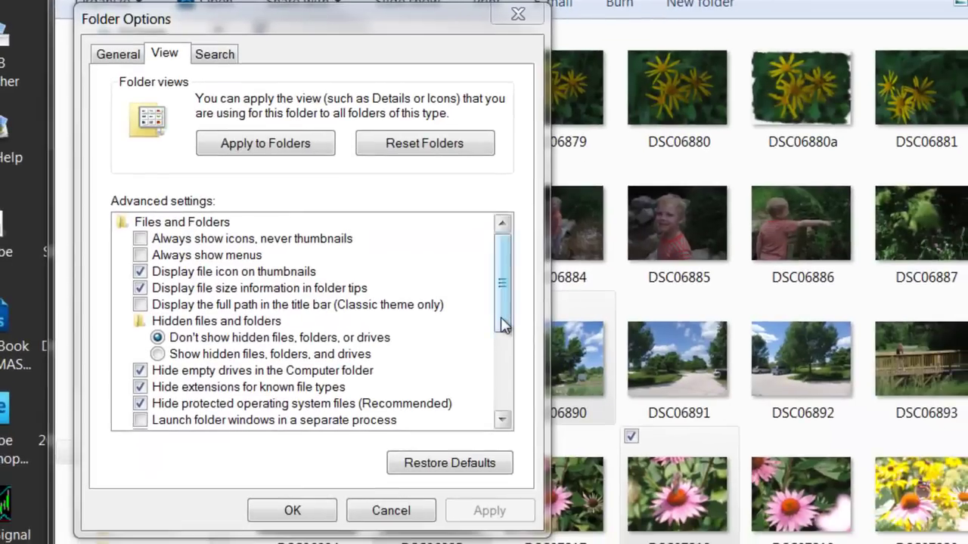
{"action": "left_click_drag", "start_coordinate": [502, 284], "coordinate": [516, 412]}
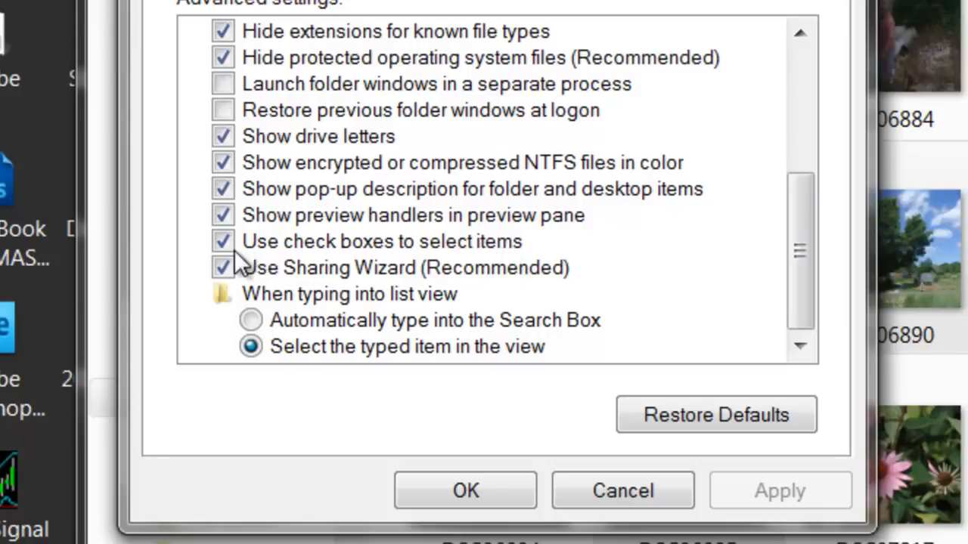
{"action": "left_click", "coordinate": [465, 491]}
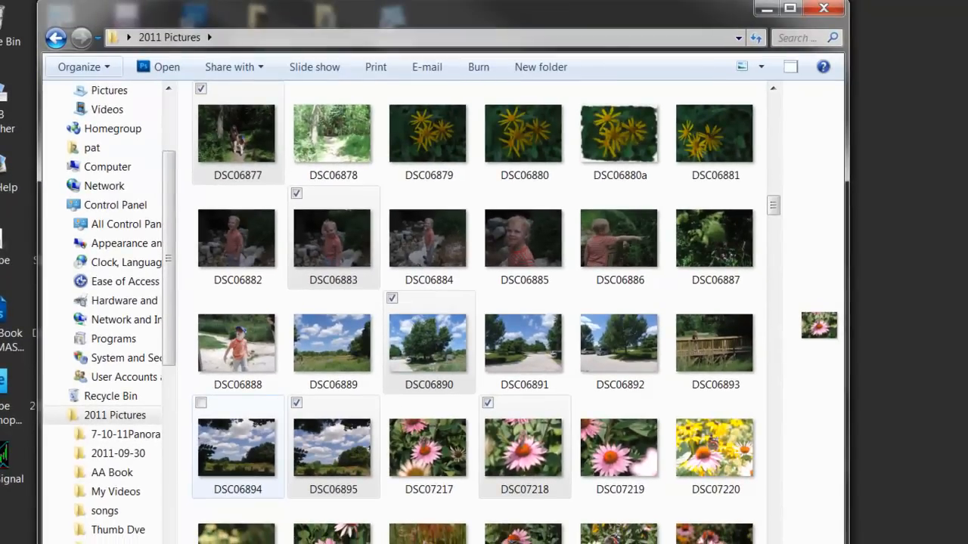
Step: Select single thumbnails one at a time, finishing with only DSC06890 selected
{"action": "left_click", "coordinate": [201, 89]}
{"action": "left_click", "coordinate": [296, 193]}
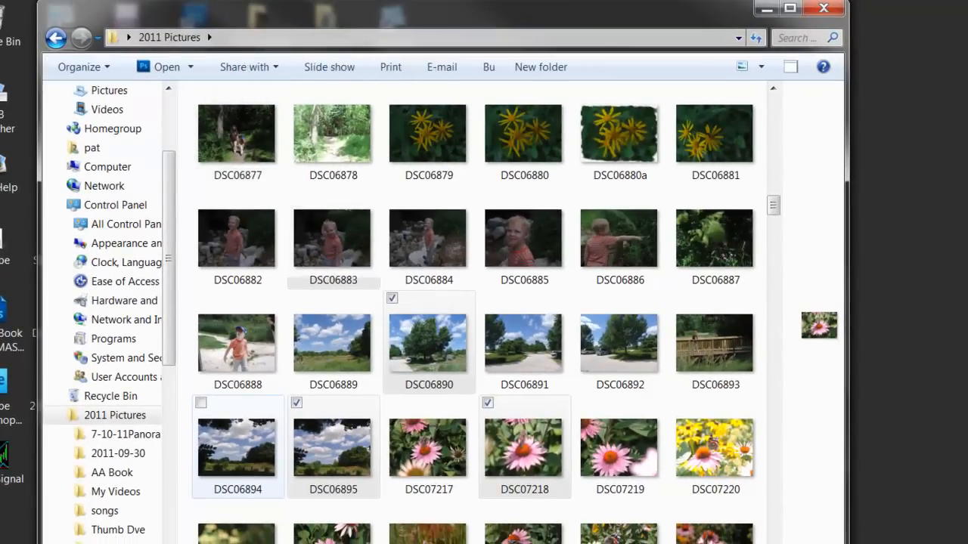
{"action": "left_click", "coordinate": [201, 298]}
{"action": "left_click", "coordinate": [428, 344]}
{"action": "left_click", "coordinate": [618, 135]}
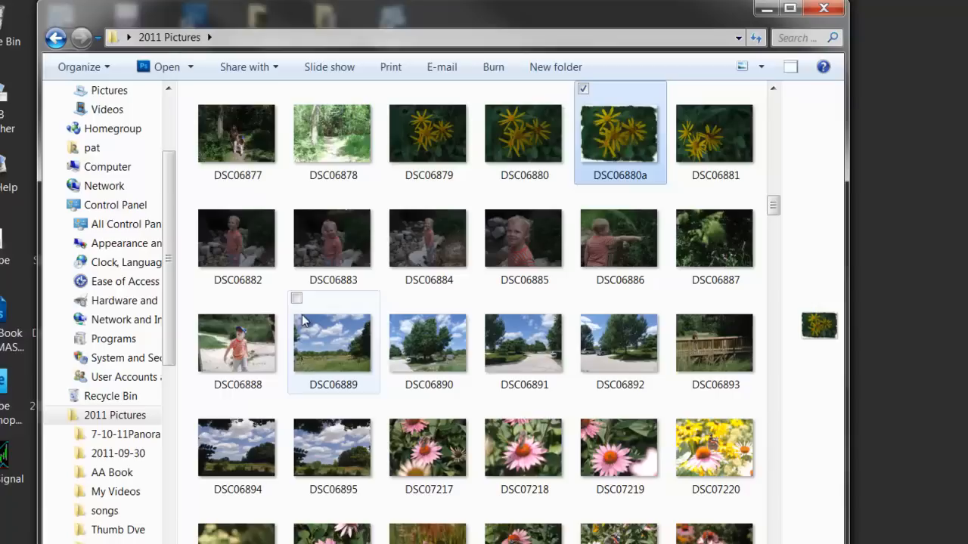
{"action": "left_click", "coordinate": [236, 344]}
{"action": "left_click", "coordinate": [427, 344]}
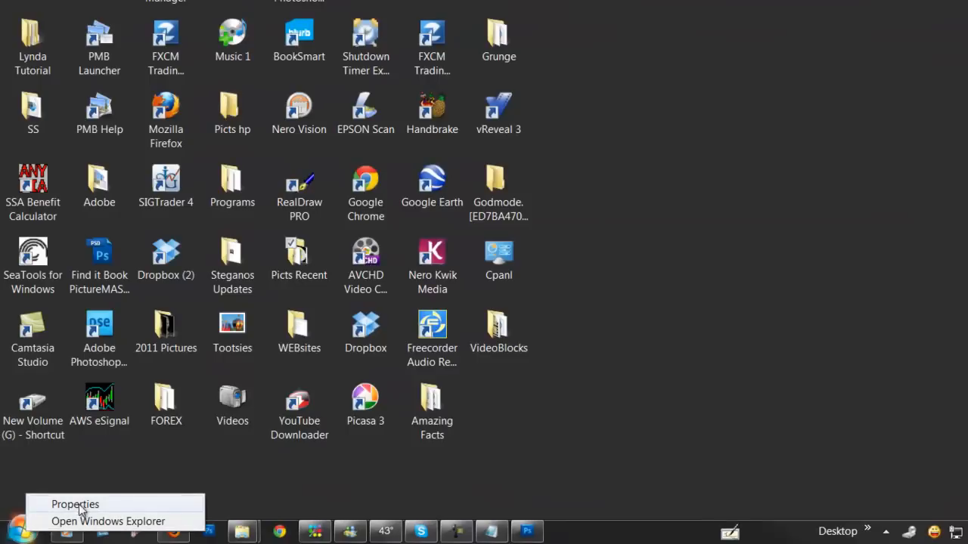
Step: Set Control Panel to display as a menu in the Start menu customization and apply it
{"action": "left_click", "coordinate": [76, 504]}
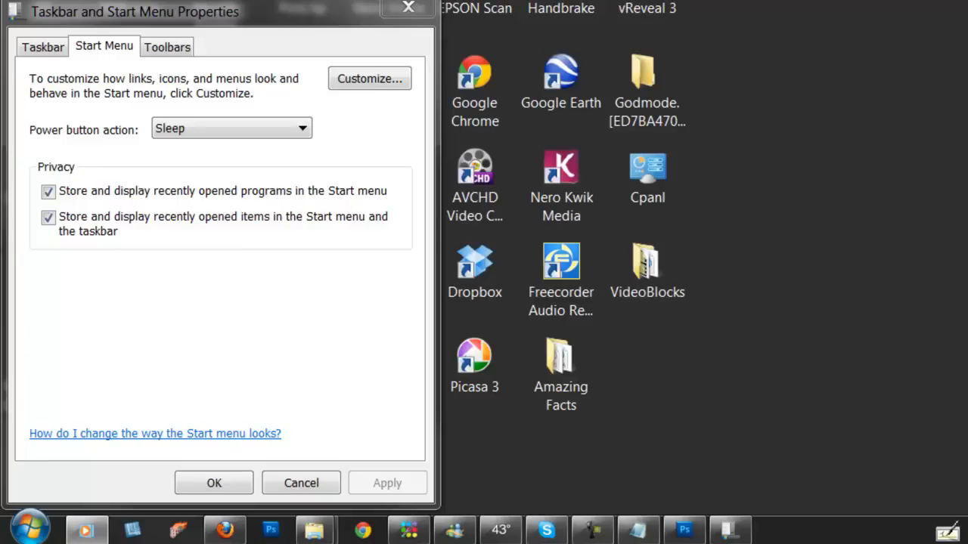
{"action": "left_click", "coordinate": [369, 78]}
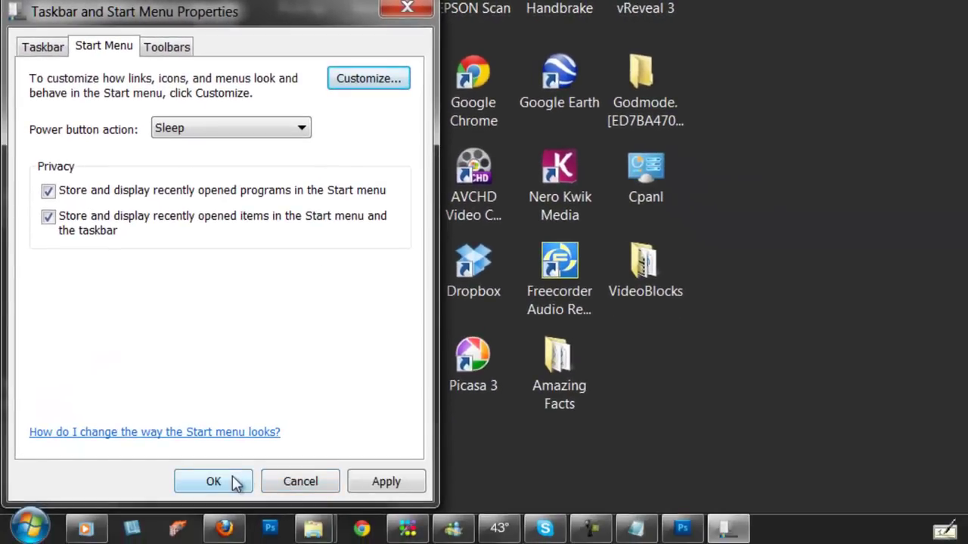
{"action": "left_click", "coordinate": [213, 482]}
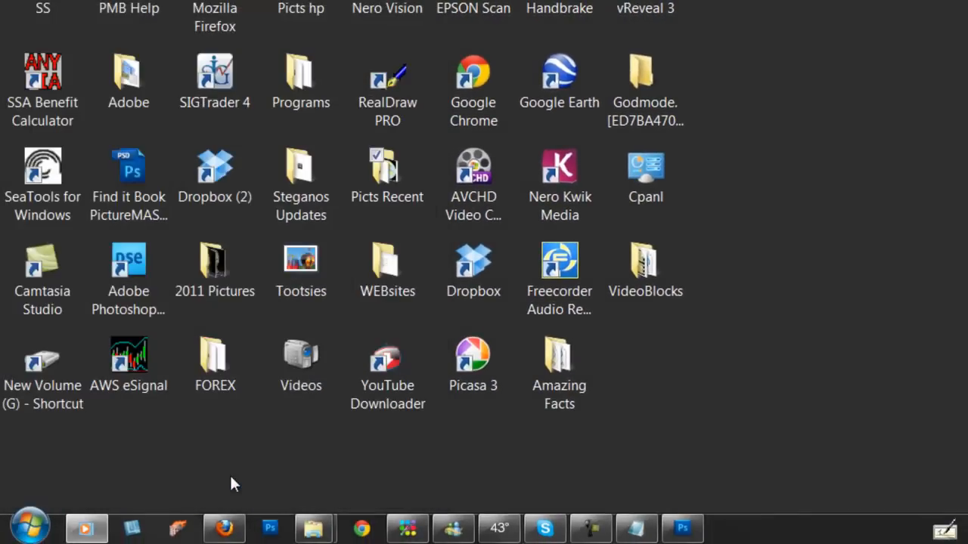
{"action": "left_click", "coordinate": [30, 527]}
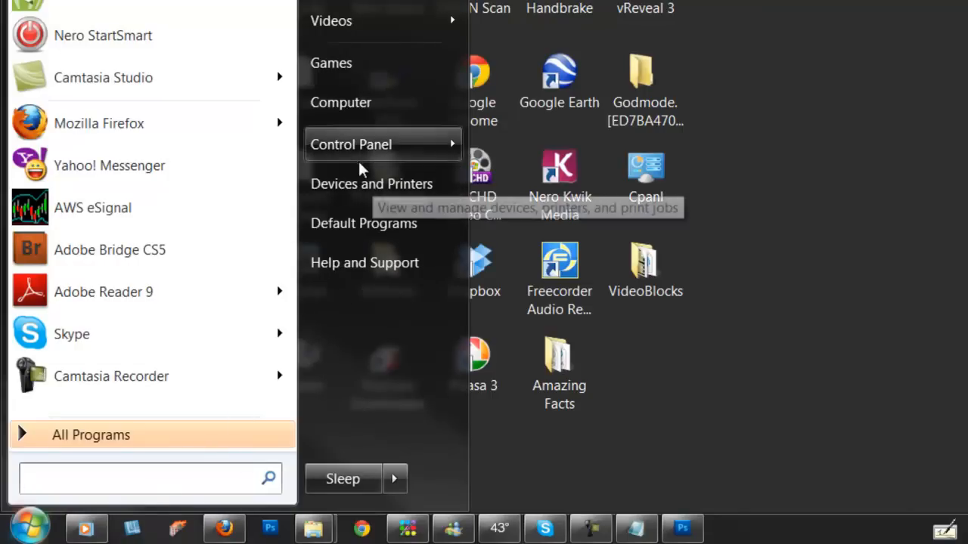
{"action": "left_click", "coordinate": [454, 148]}
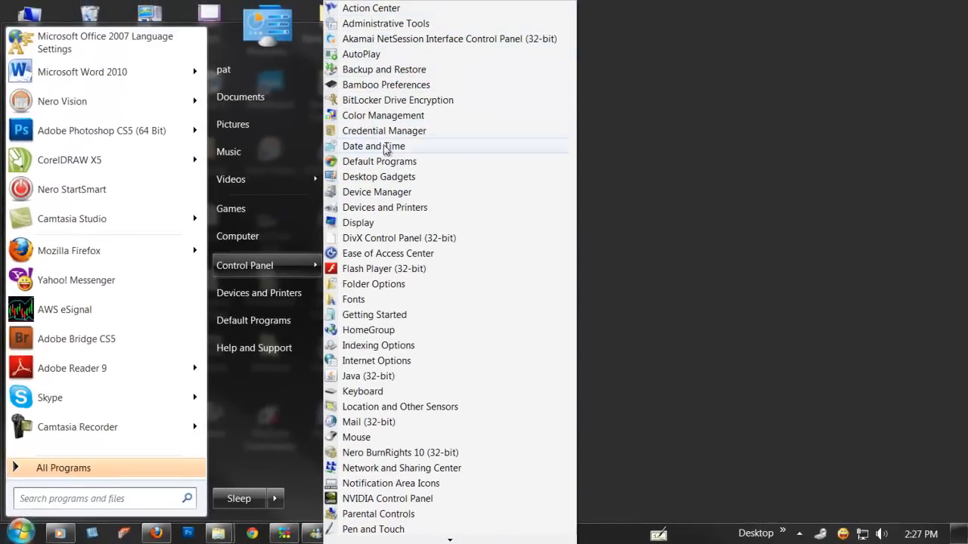
{"action": "left_click", "coordinate": [450, 538]}
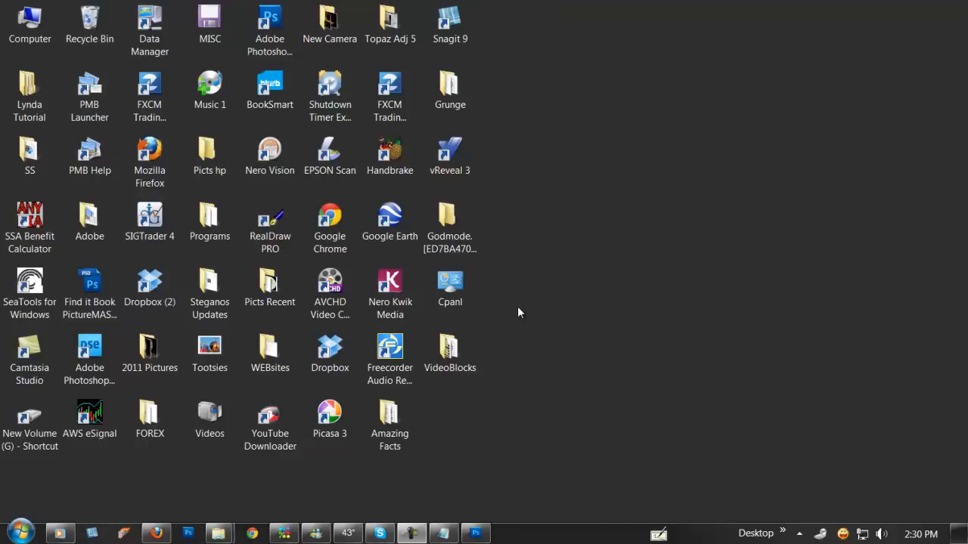
Step: Bring up the Customize Start Menu options from Taskbar and Start Menu Properties
{"action": "left_click", "coordinate": [21, 533]}
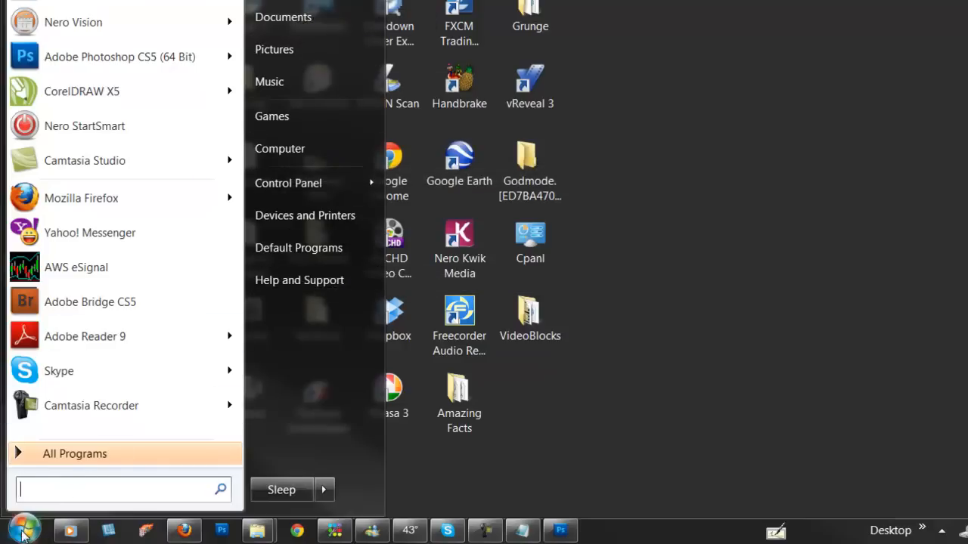
{"action": "right_click", "coordinate": [23, 533]}
{"action": "left_click", "coordinate": [71, 499]}
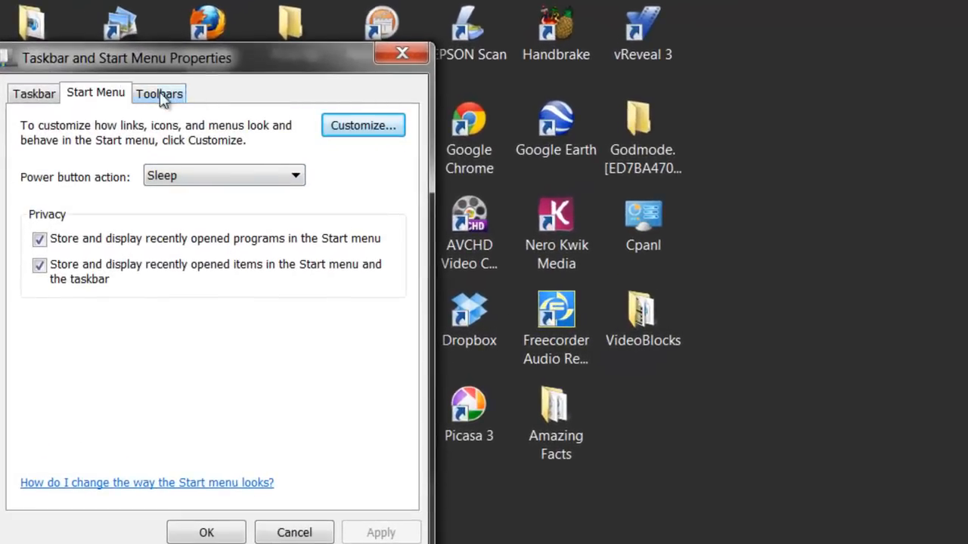
{"action": "left_click", "coordinate": [363, 126]}
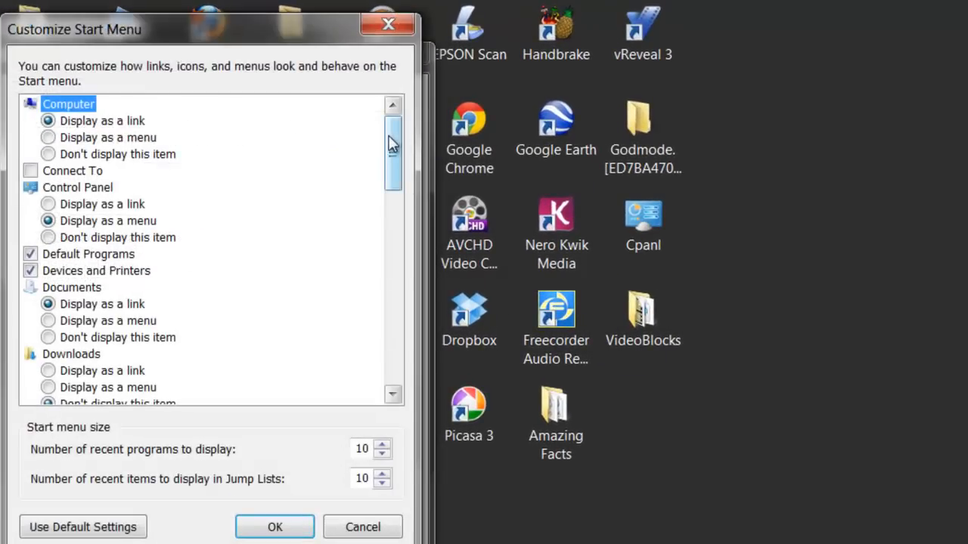
{"action": "left_click_drag", "start_coordinate": [392, 144], "coordinate": [393, 352]}
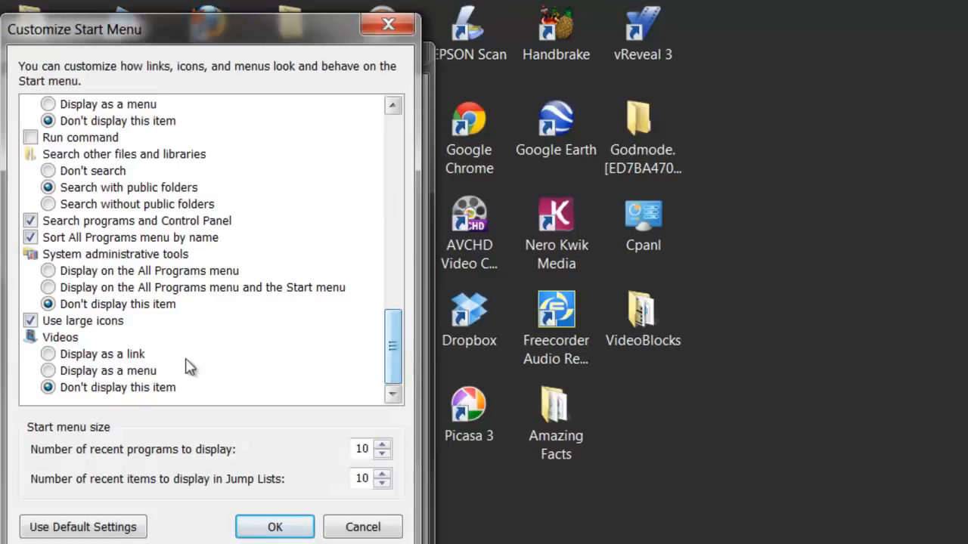
Step: Set Videos to 'Display as a menu' and apply the Start menu properties
{"action": "left_click", "coordinate": [49, 371]}
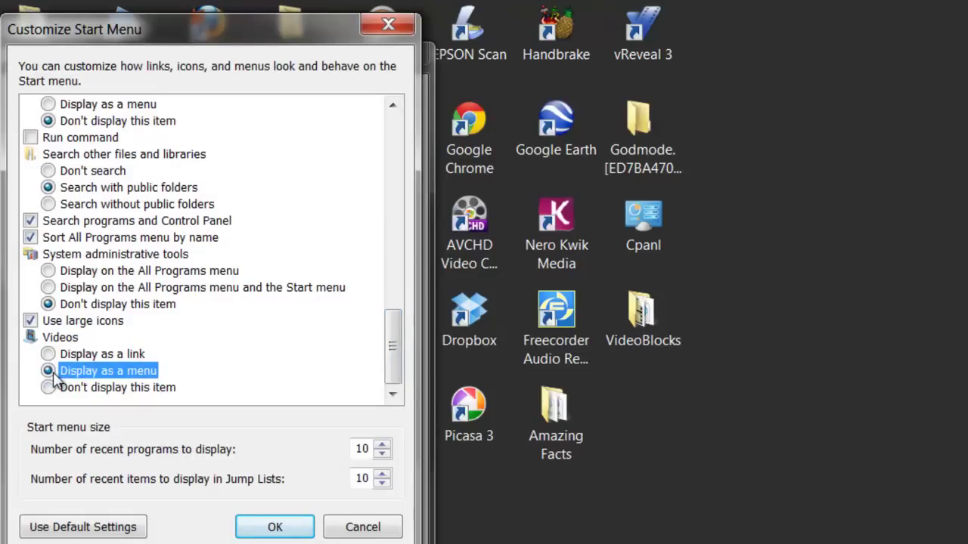
{"action": "left_click", "coordinate": [274, 527]}
{"action": "left_click", "coordinate": [208, 529]}
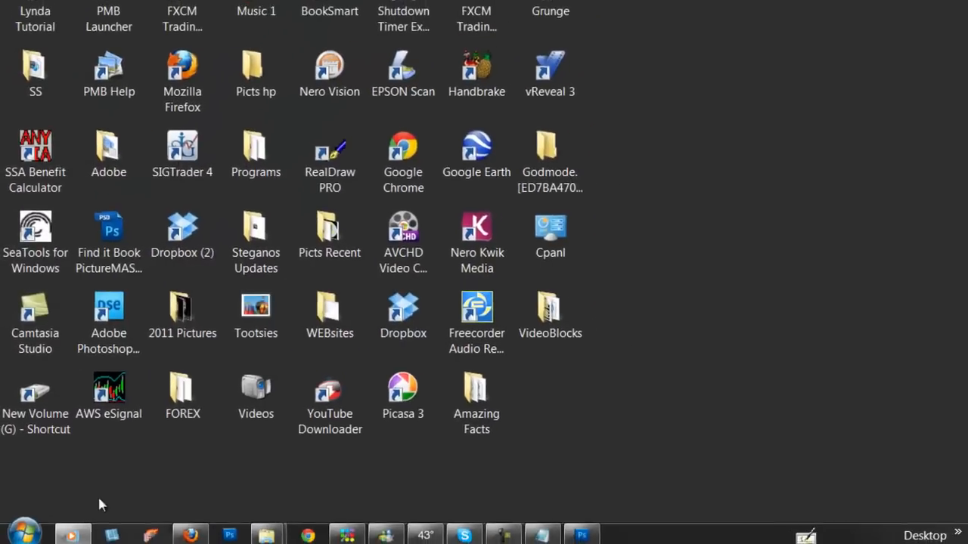
Step: Show the Start menu with Videos and Control Panel cascading, close it, and reopen it
{"action": "left_click", "coordinate": [24, 533]}
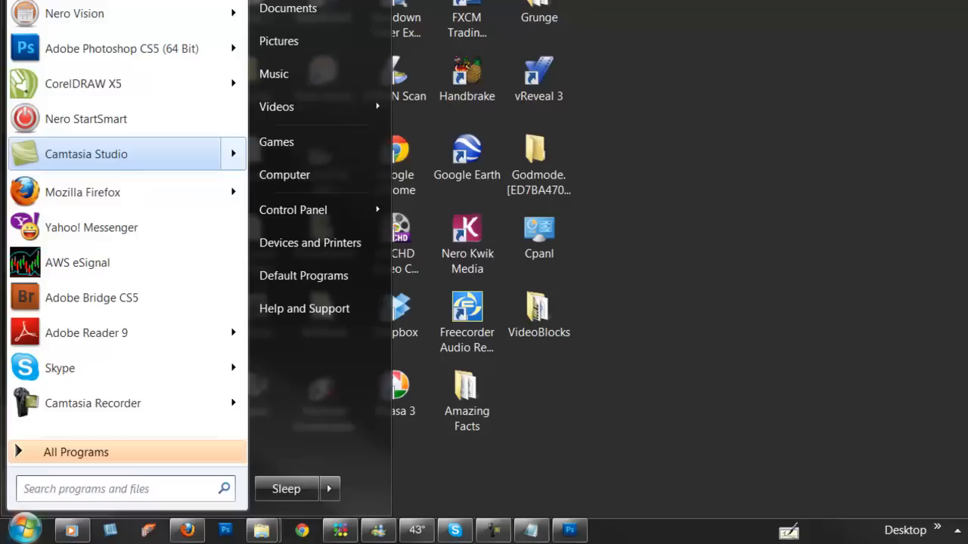
{"action": "key", "text": "Escape"}
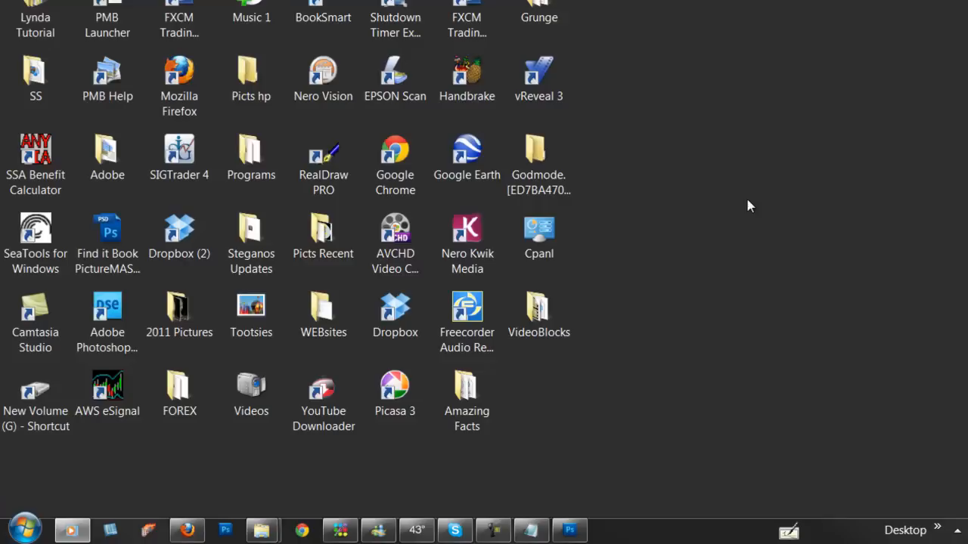
{"action": "left_click", "coordinate": [25, 529]}
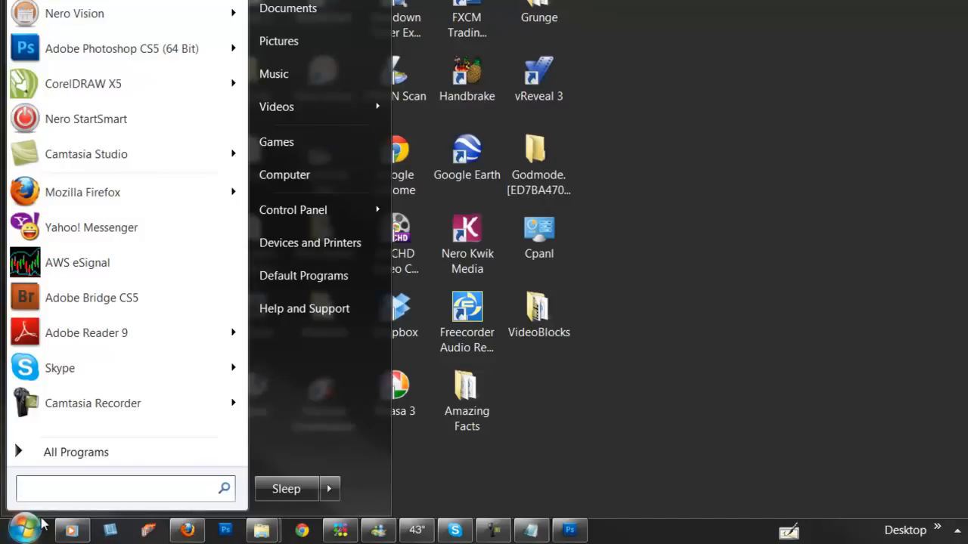
{"action": "type", "text": "gpe"}
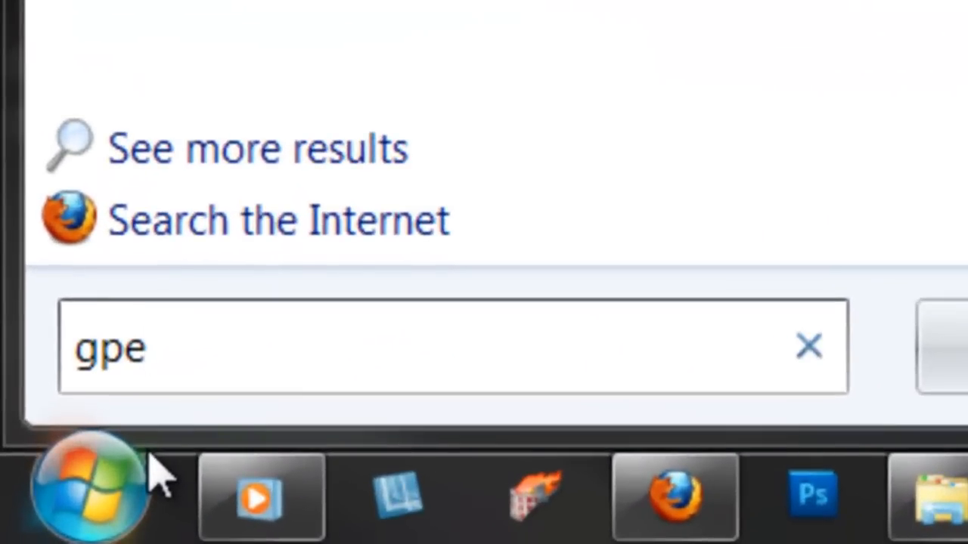
{"action": "type", "text": "dit"}
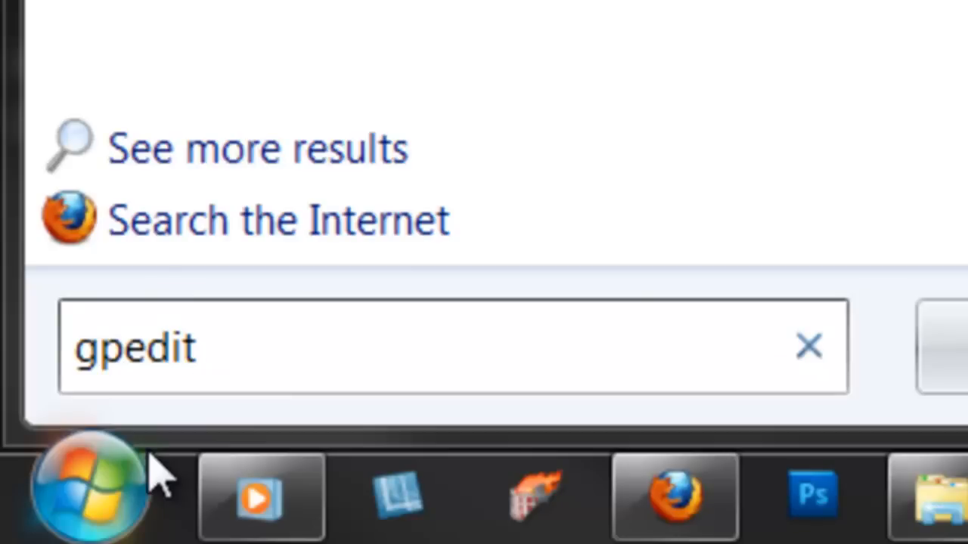
{"action": "type", "text": ".msc"}
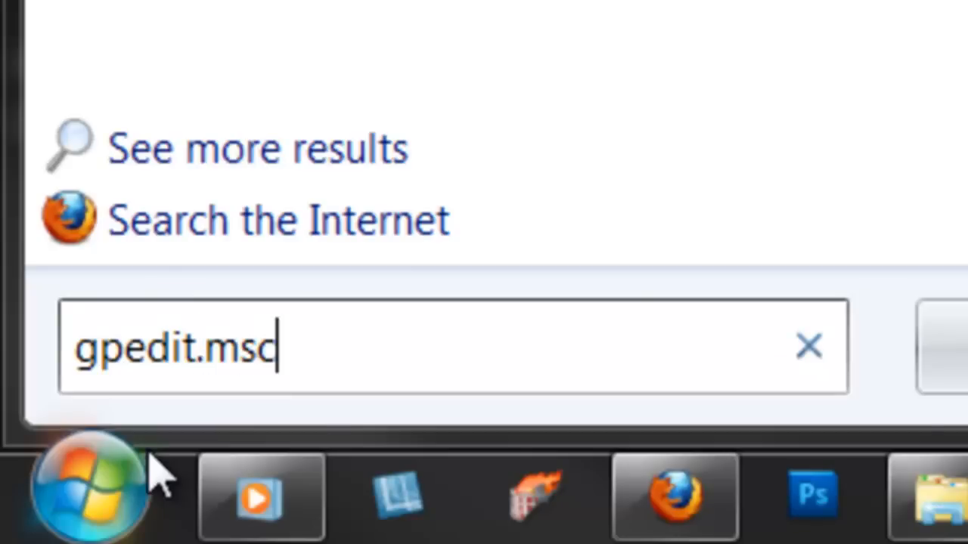
Step: Run gpedit.msc from the Start menu search to launch the Local Group Policy Editor
{"action": "key", "text": "Return"}
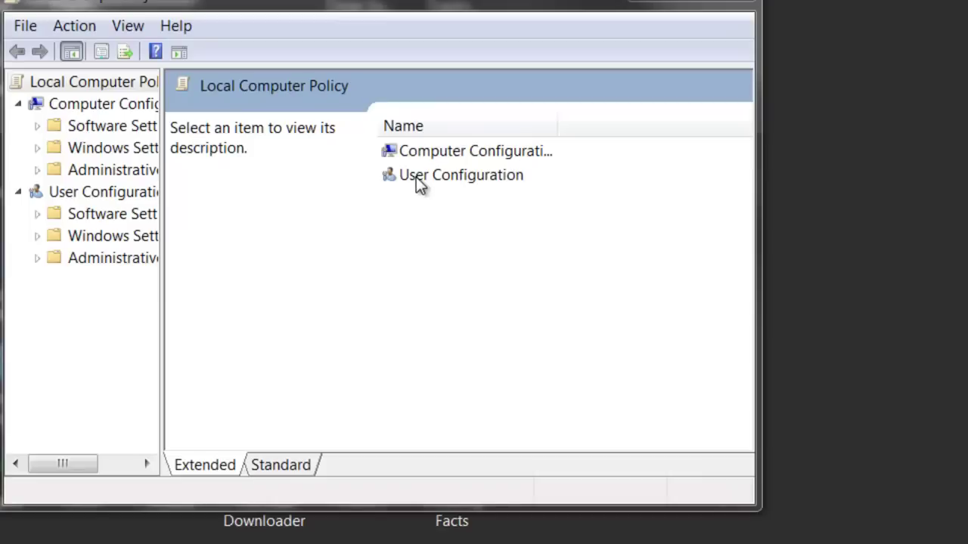
Step: Browse to User Configuration > Administrative Templates > Start Menu and Taskbar
{"action": "double_click", "coordinate": [420, 181]}
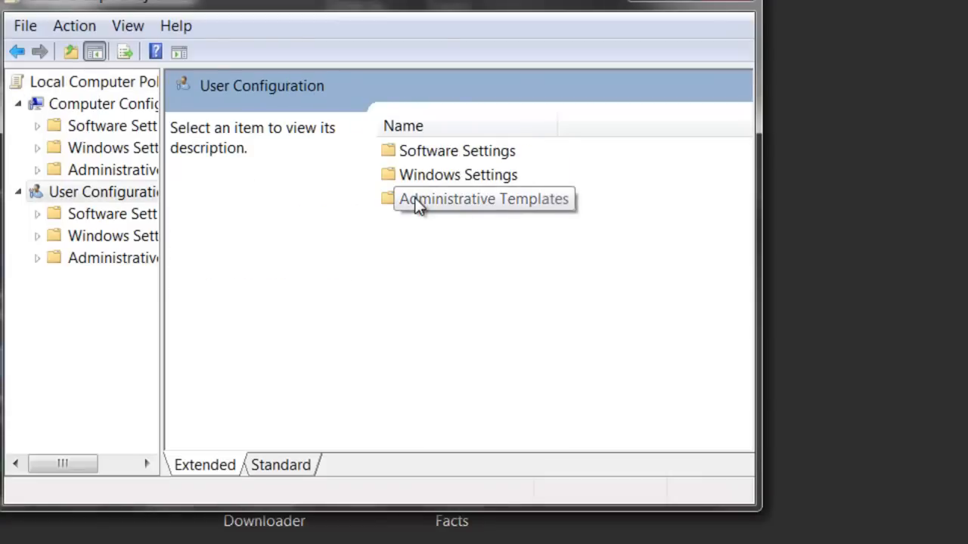
{"action": "double_click", "coordinate": [419, 204]}
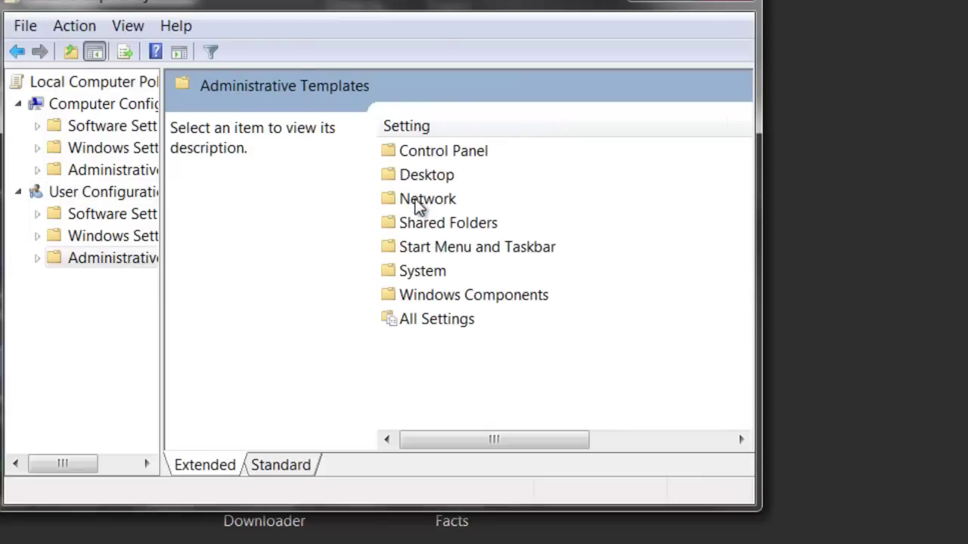
{"action": "double_click", "coordinate": [520, 249]}
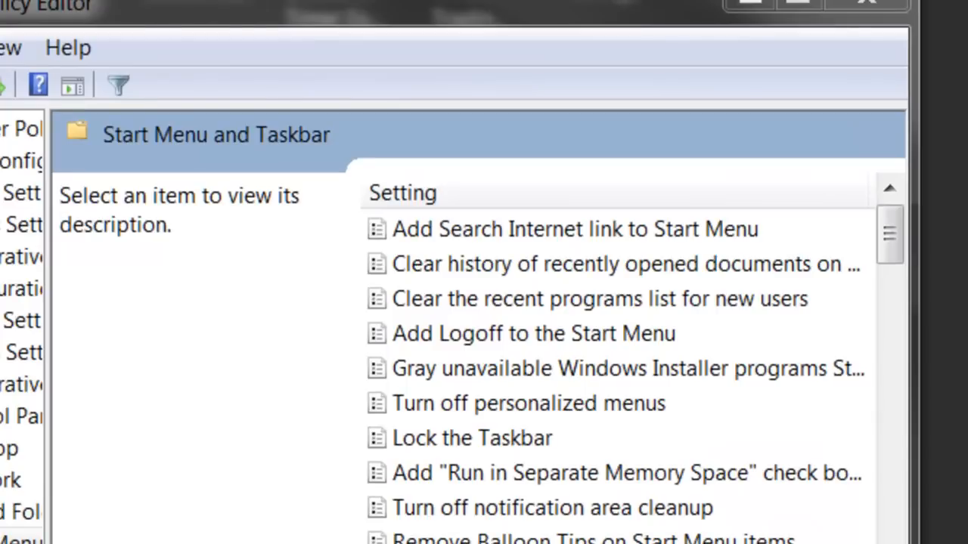
Step: Enable the Add Search Internet link to Start Menu policy and close the editor
{"action": "left_click", "coordinate": [646, 234]}
{"action": "double_click", "coordinate": [646, 234]}
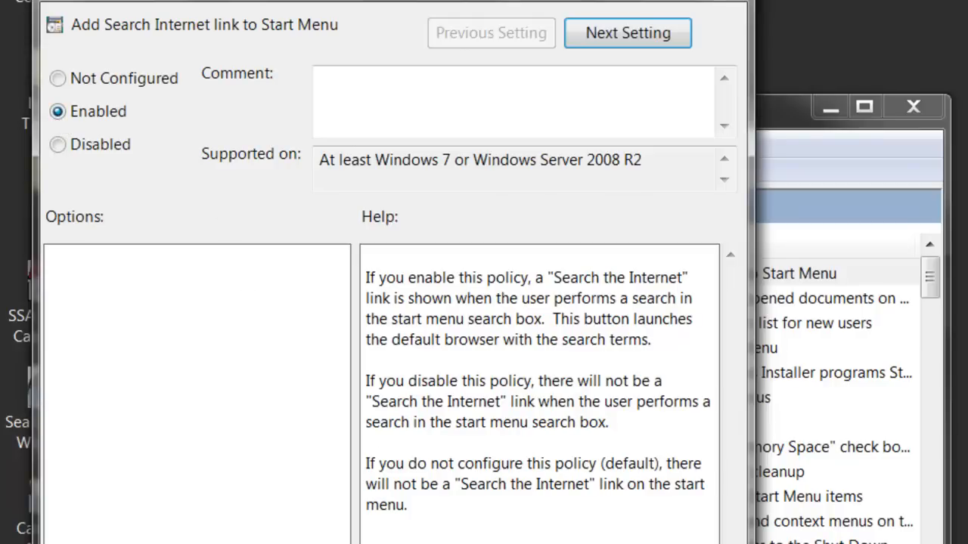
{"action": "key", "text": "Return"}
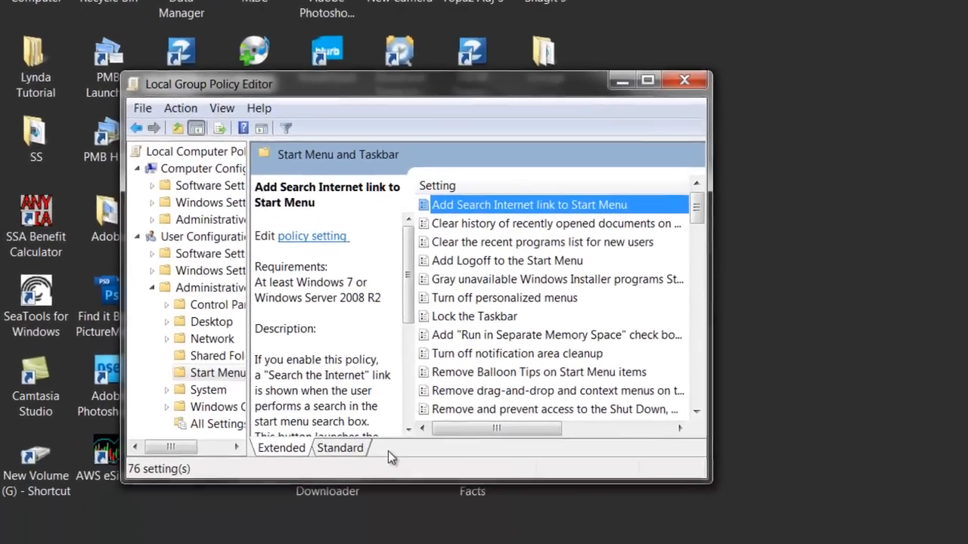
{"action": "left_click", "coordinate": [679, 81]}
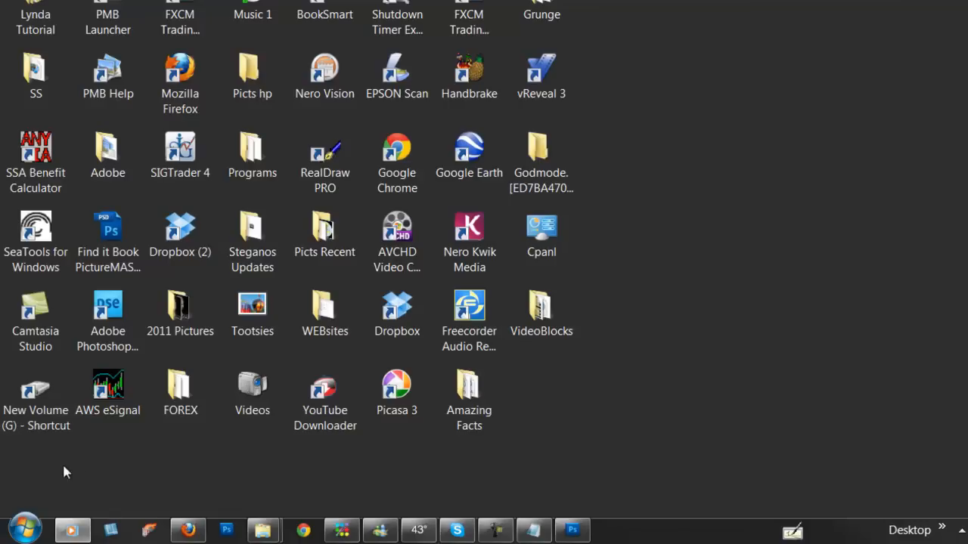
Step: Search the Internet for yourcustomcanvas.com from the Start menu, bringing up Yahoo results
{"action": "left_click", "coordinate": [25, 529]}
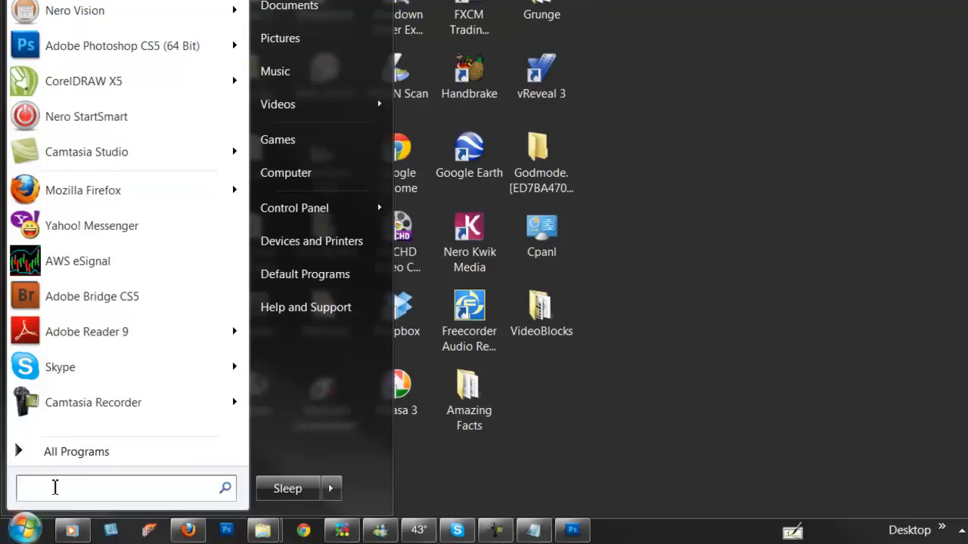
{"action": "type", "text": "you"}
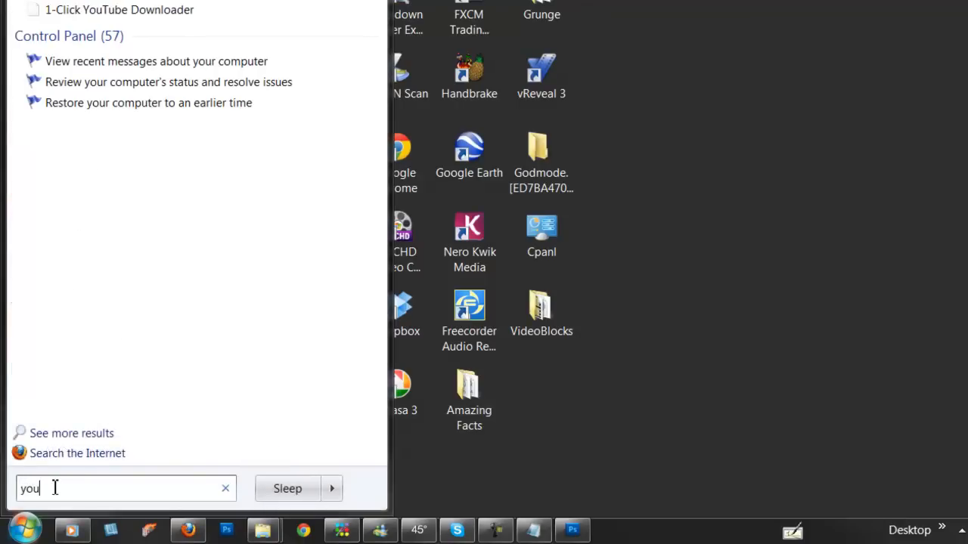
{"action": "type", "text": "rcu"}
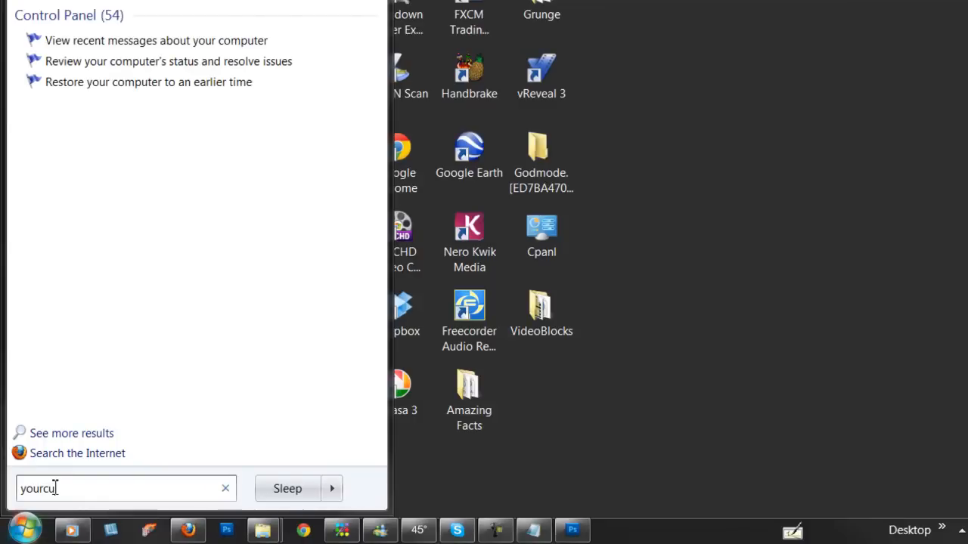
{"action": "type", "text": "stomcan"}
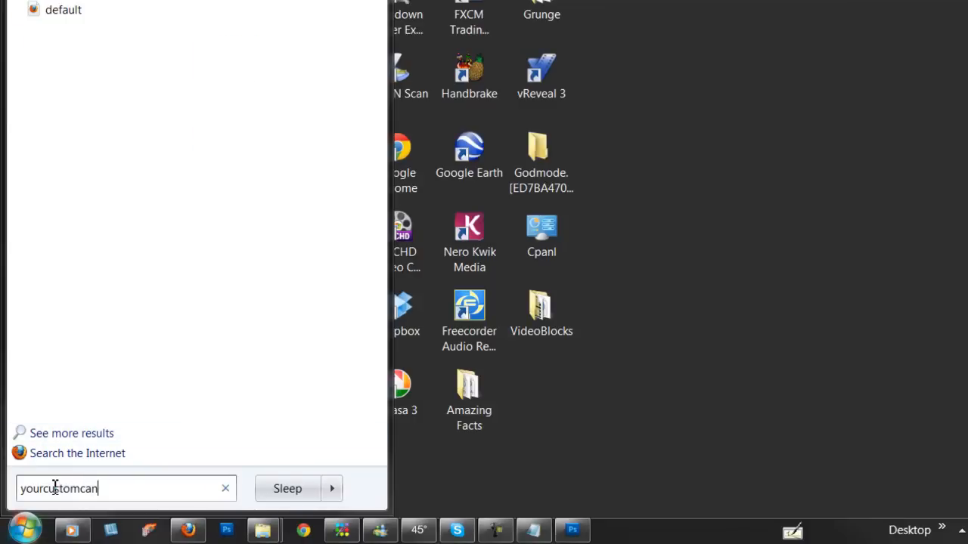
{"action": "type", "text": "vas"}
{"action": "type", "text": ".c"}
{"action": "type", "text": "om"}
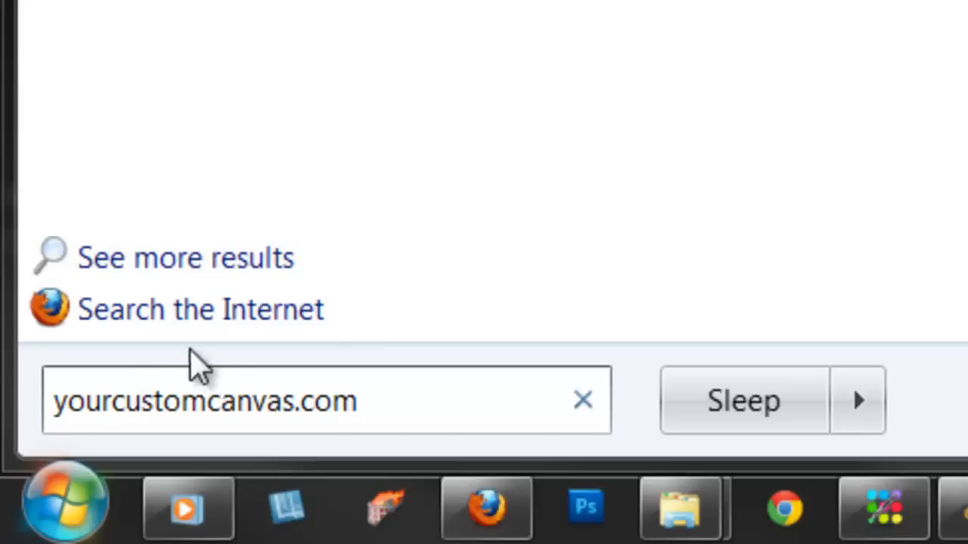
{"action": "left_click", "coordinate": [227, 309]}
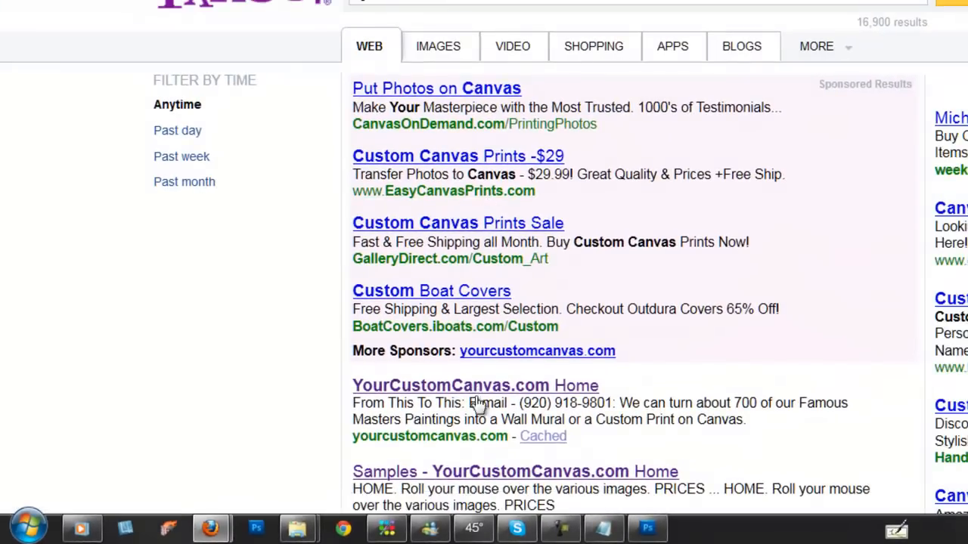
Step: Open the 'YourCustomCanvas.com Home' result from the Yahoo search page
{"action": "left_click", "coordinate": [478, 386]}
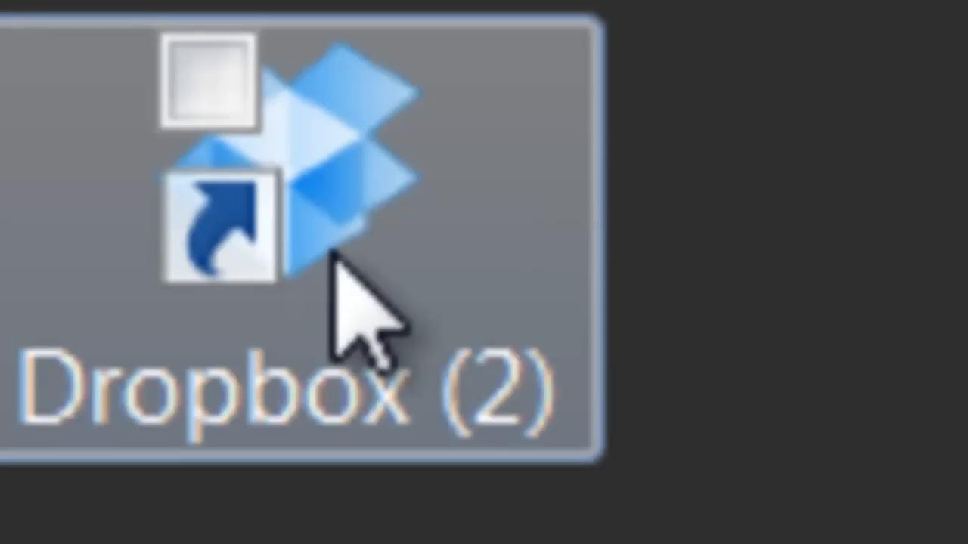
Step: Open the Dropbox (2) desktop shortcut to show the Dropbox folder in Windows Explorer
{"action": "double_click", "coordinate": [341, 265]}
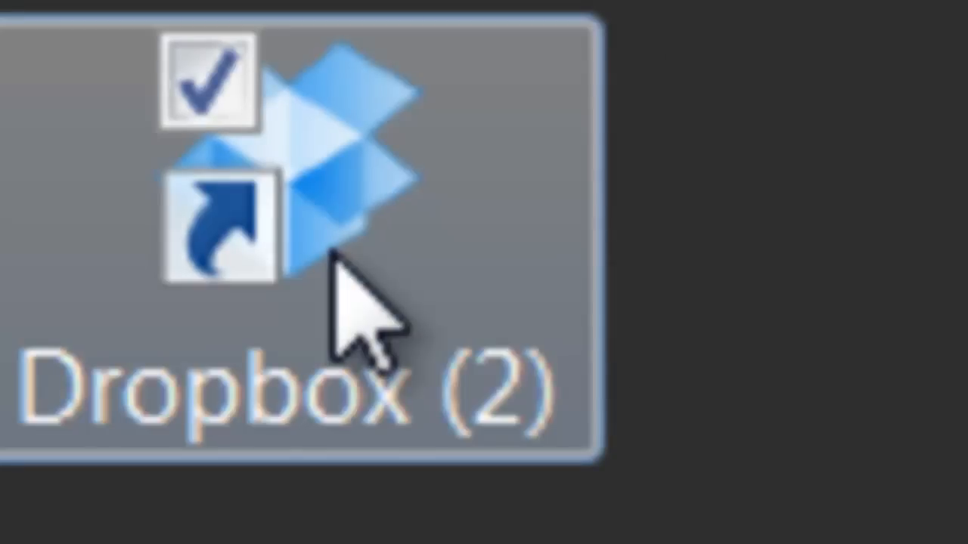